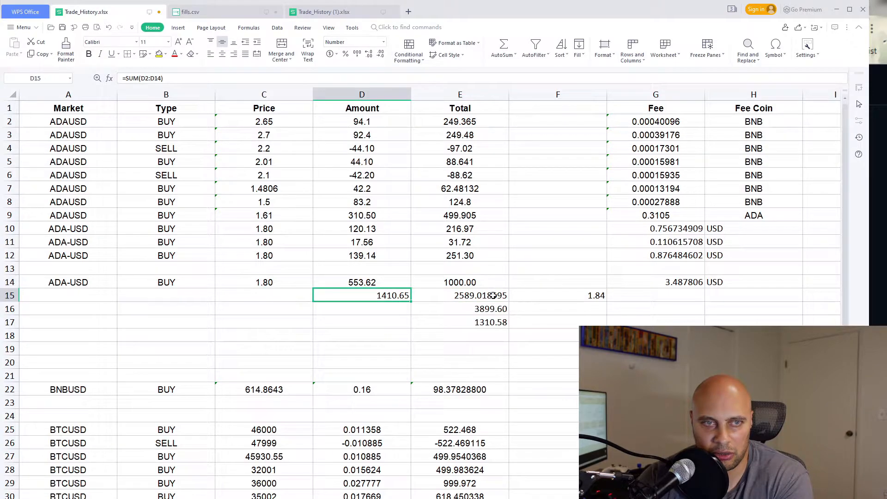
Examine the ADA summary formulas in cells F15, E16 and D15 below the trades
click(574, 299)
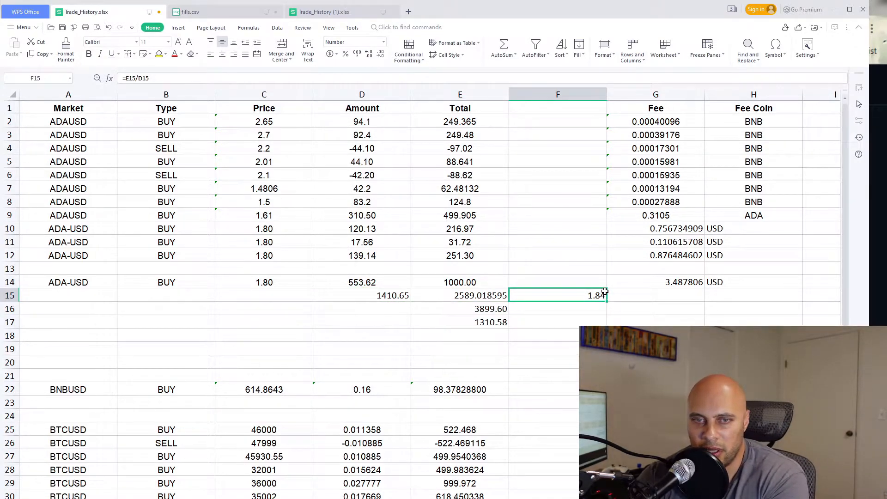
click(445, 305)
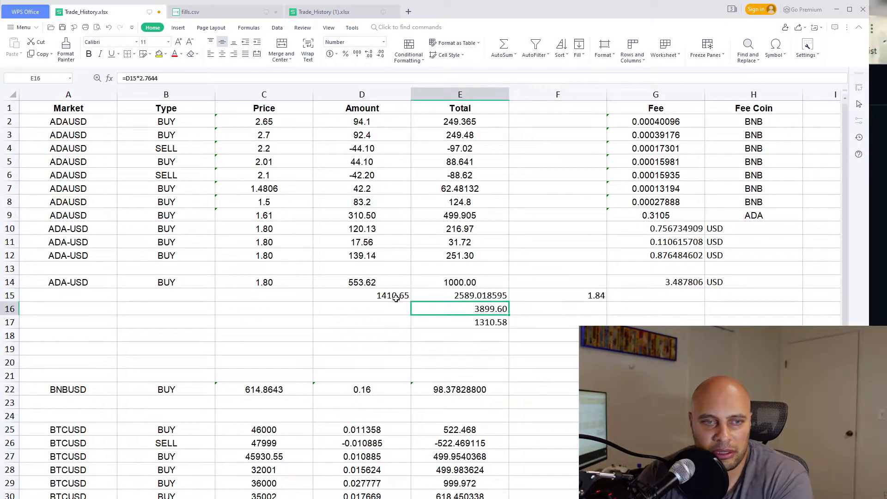
click(396, 297)
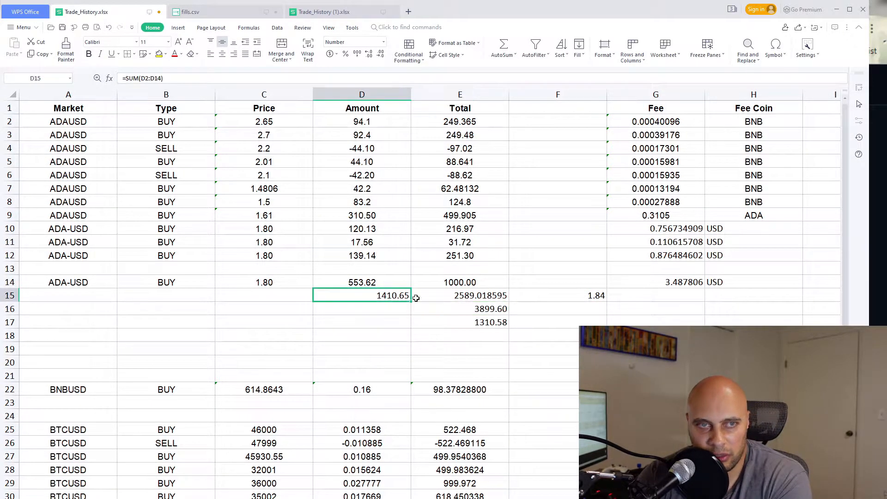
double_click(455, 309)
drag(482, 310, 441, 309)
key(Return)
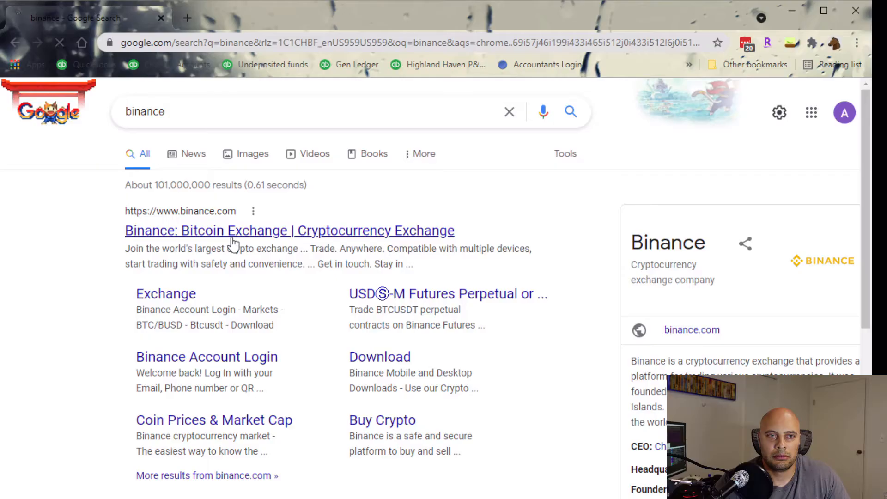
Search Google for binance.us and open the Binance.US site from the results
click(232, 230)
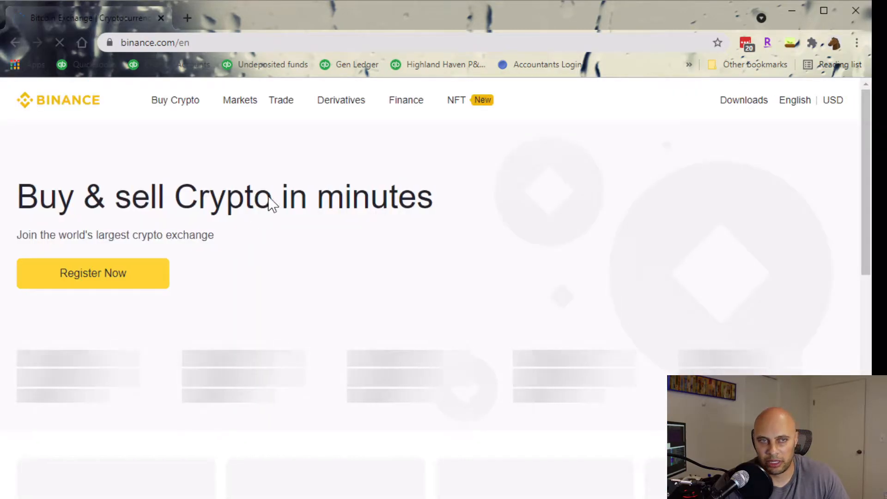
key(alt+Left)
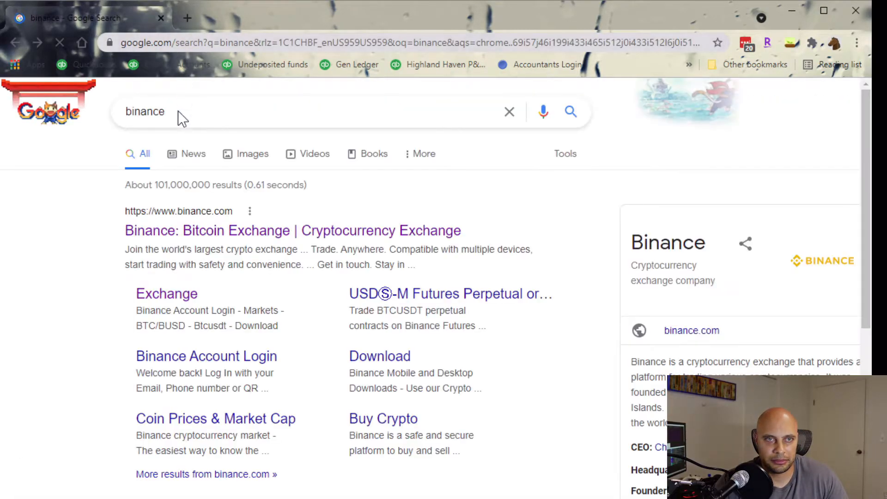
click(193, 111)
text(.)
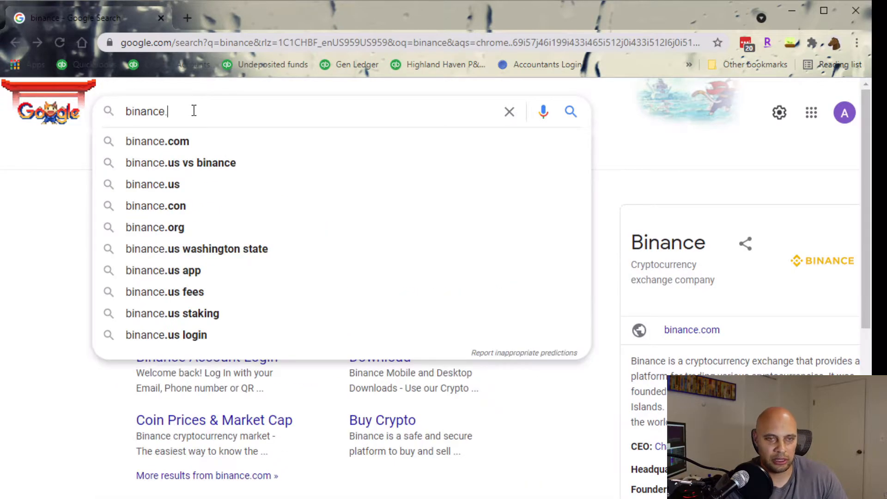
text(us)
key(Return)
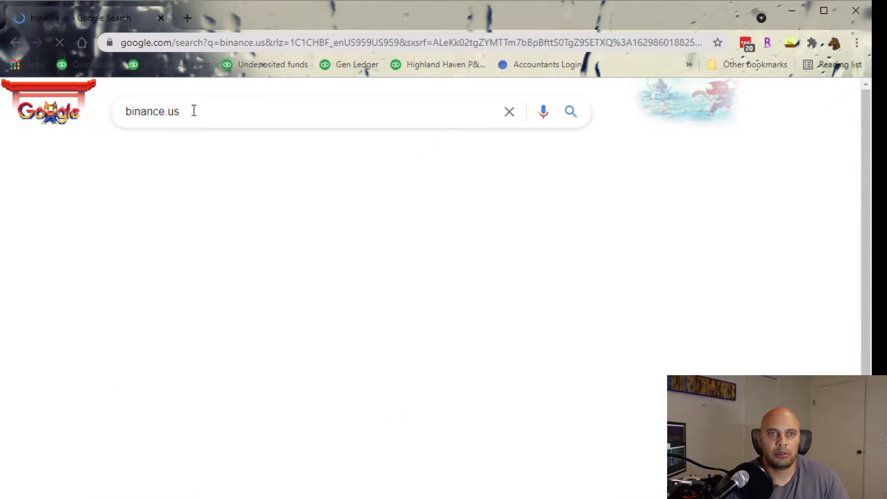
click(187, 237)
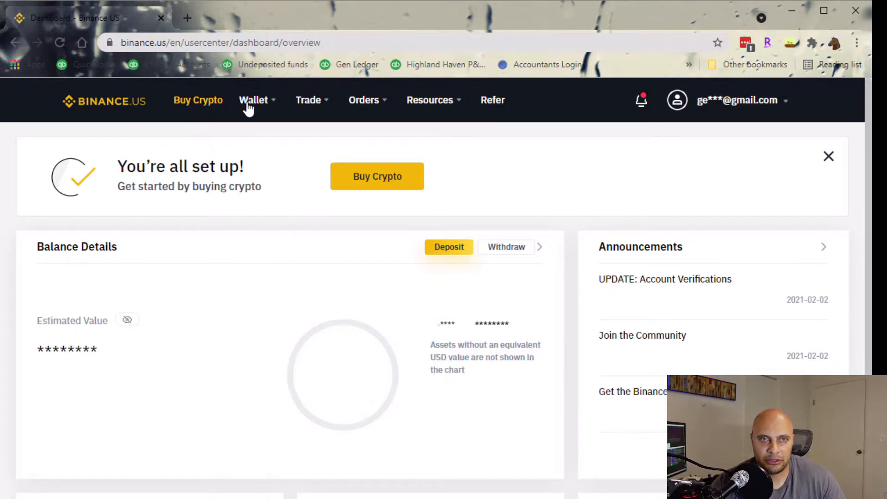
Open the Binance.US account's Trade History page
mouse_move(318, 110)
mouse_move(370, 110)
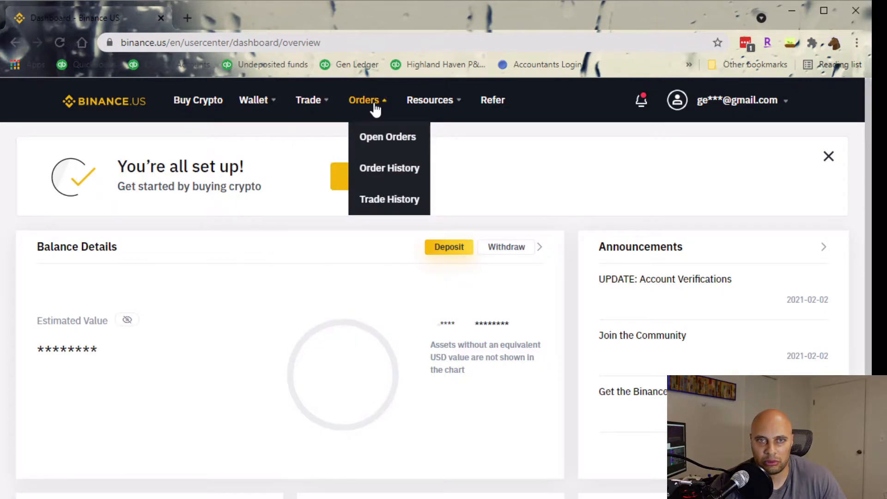
click(382, 203)
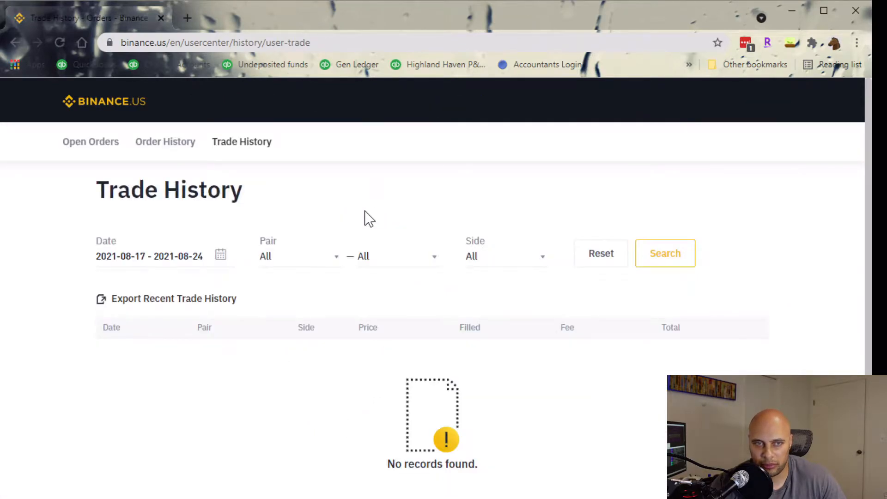
click(184, 299)
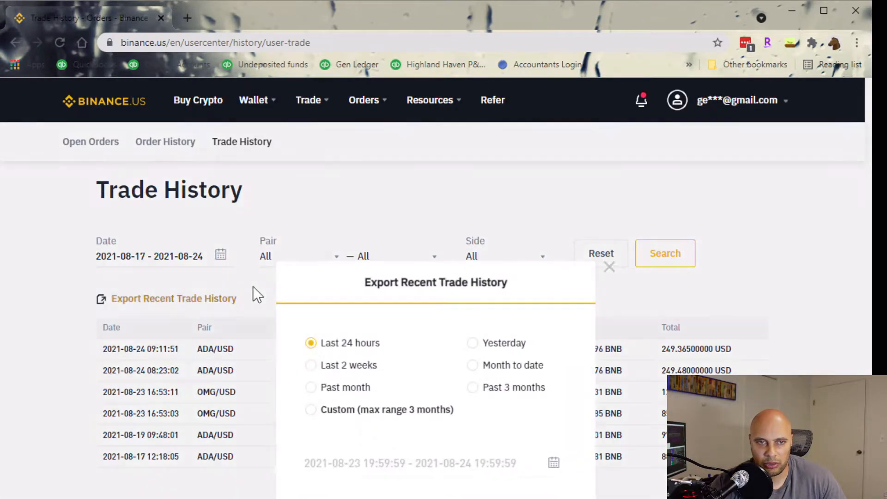
click(473, 388)
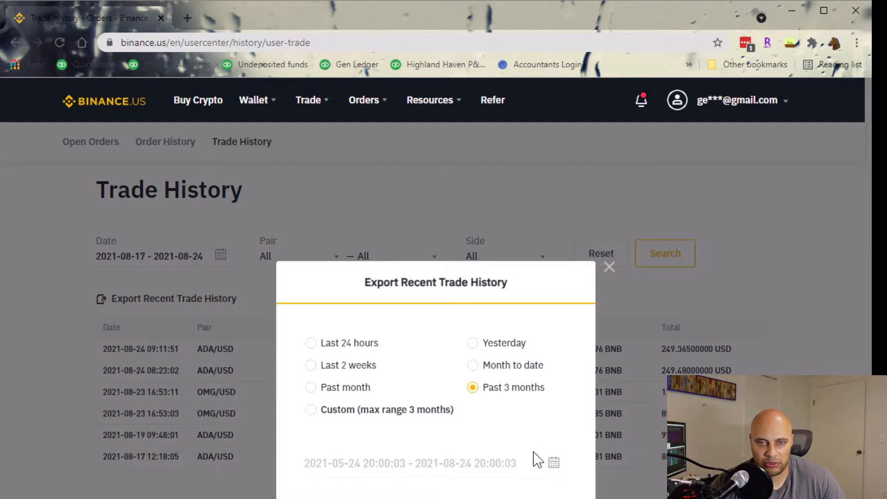
scroll(535, 459, down, 1)
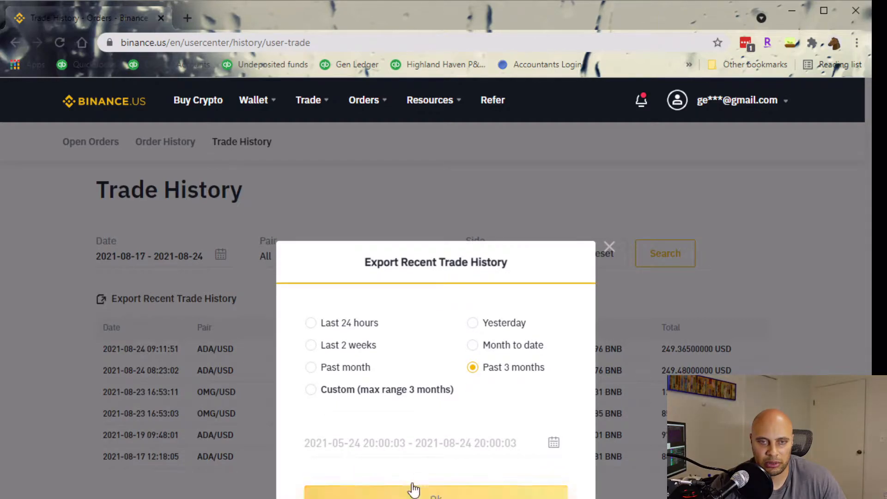
click(610, 247)
Export the recent trade history with a custom range from 2021-03-01 to 2021-05-23
drag(186, 299, 196, 299)
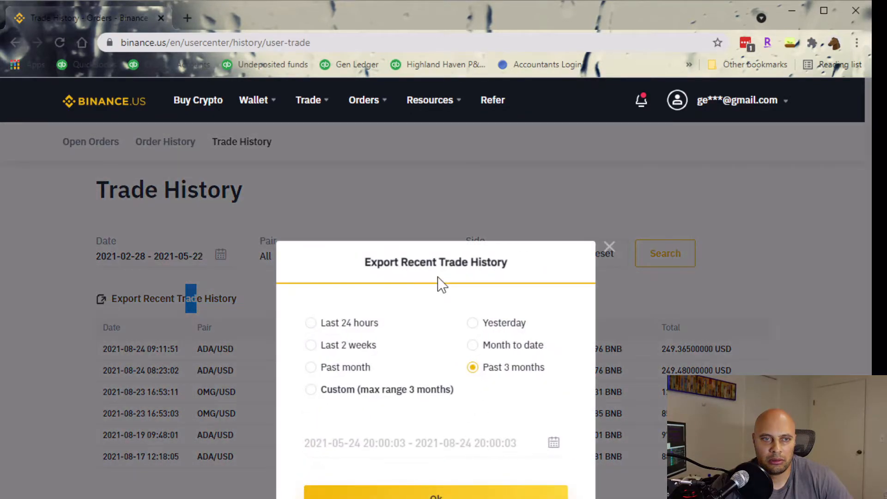
click(312, 389)
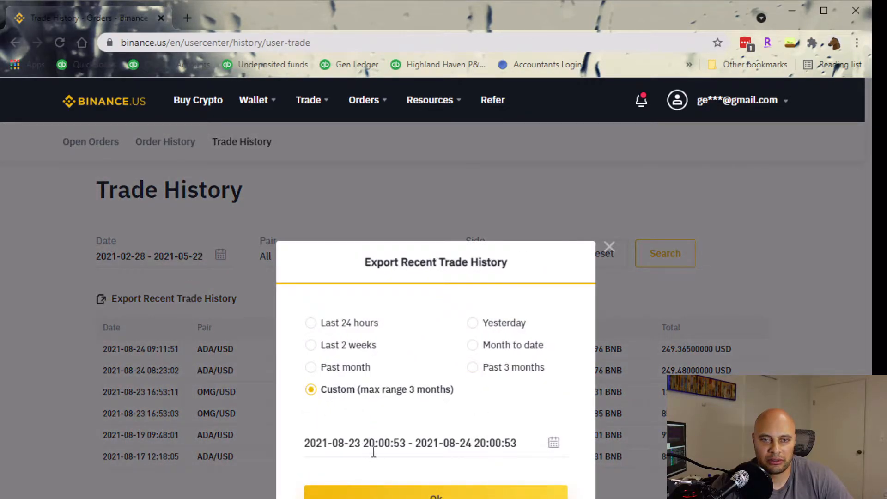
click(351, 444)
click(358, 254)
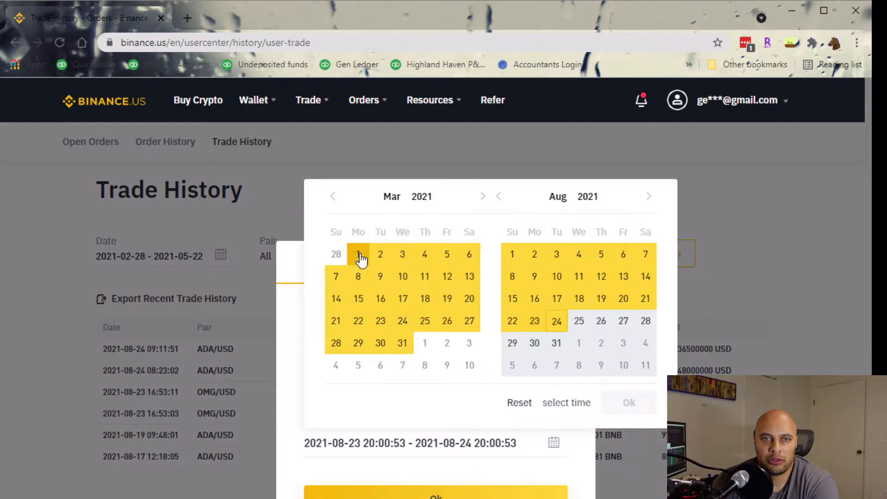
click(499, 198)
click(499, 197)
click(498, 197)
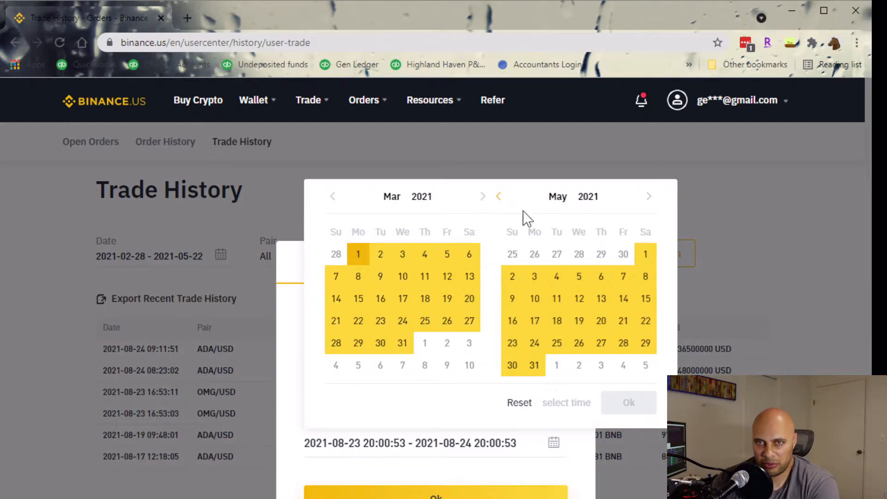
click(512, 344)
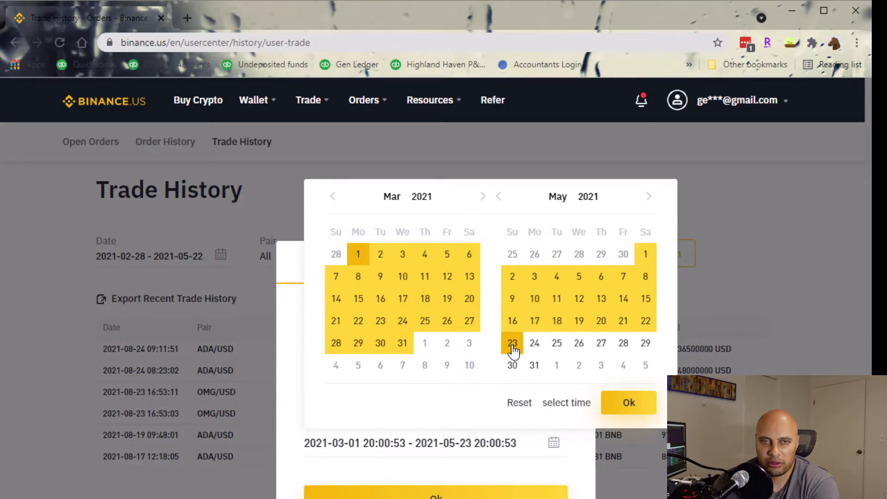
click(629, 403)
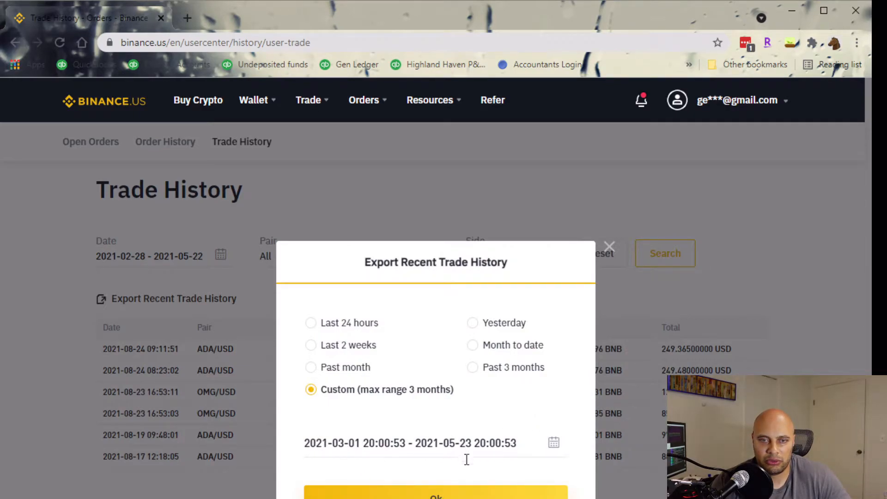
click(450, 482)
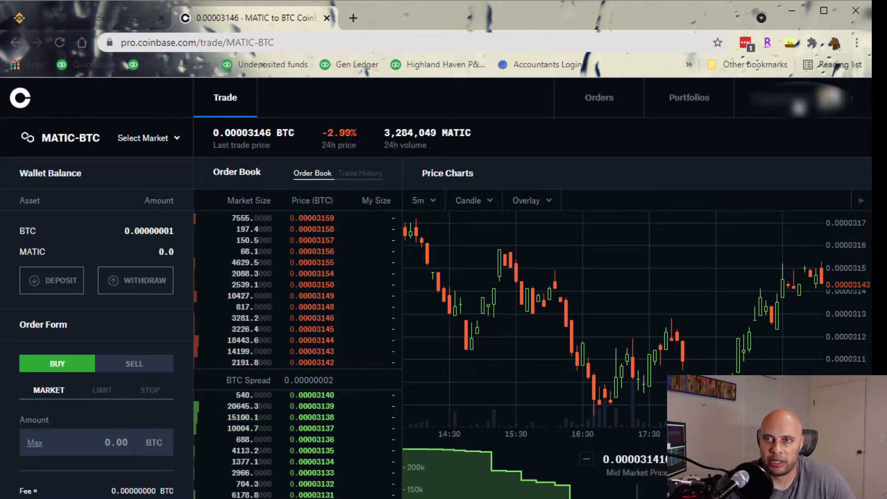
Switch to Coinbase Pro, go to the profile's statements and open the form for generating a fills report
click(799, 104)
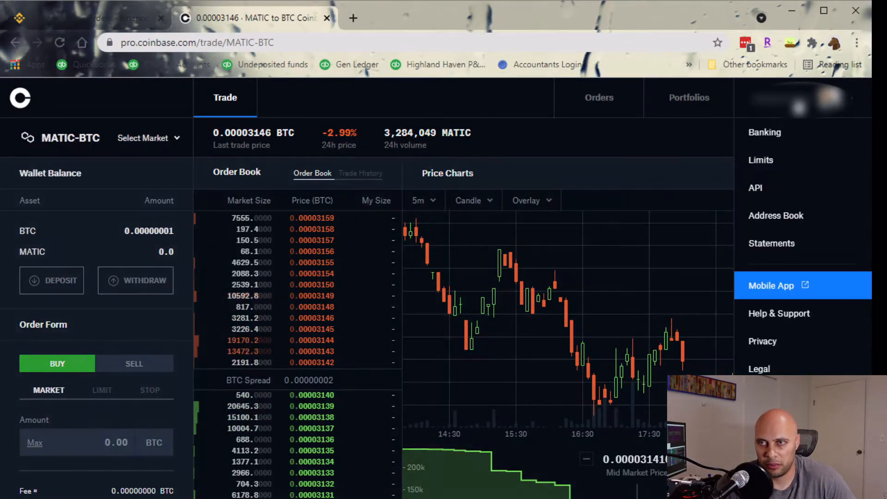
click(778, 243)
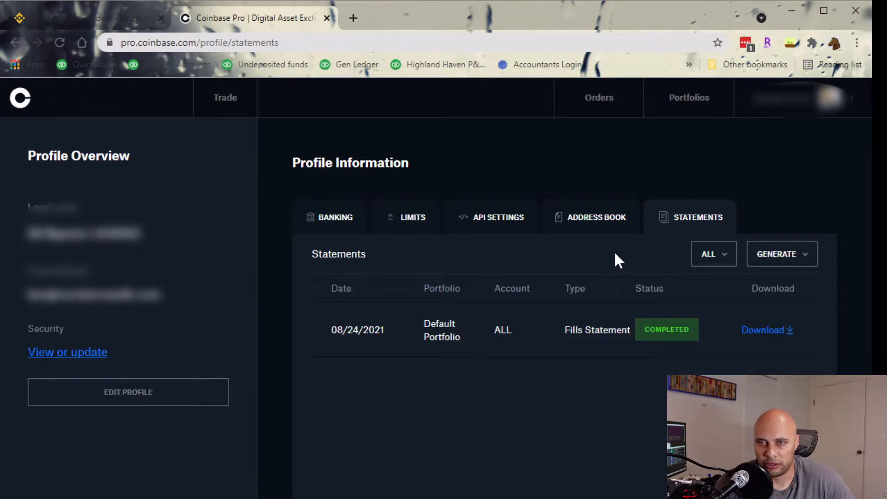
click(713, 254)
click(785, 254)
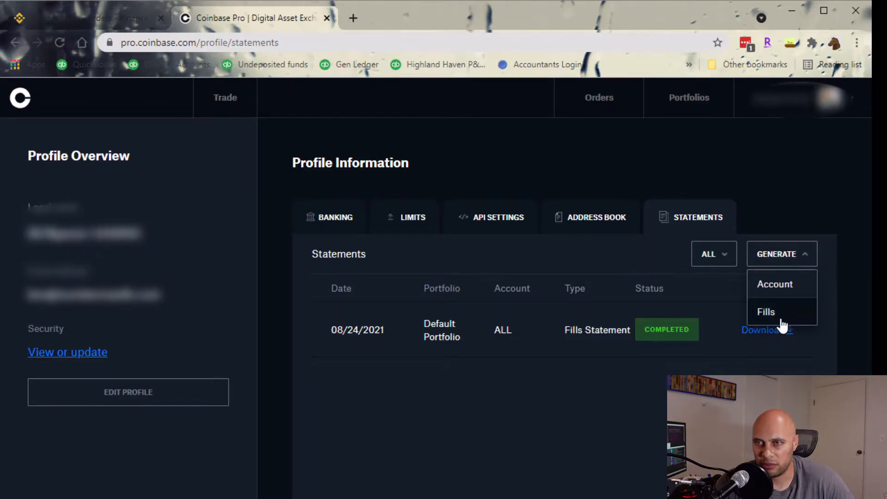
click(763, 312)
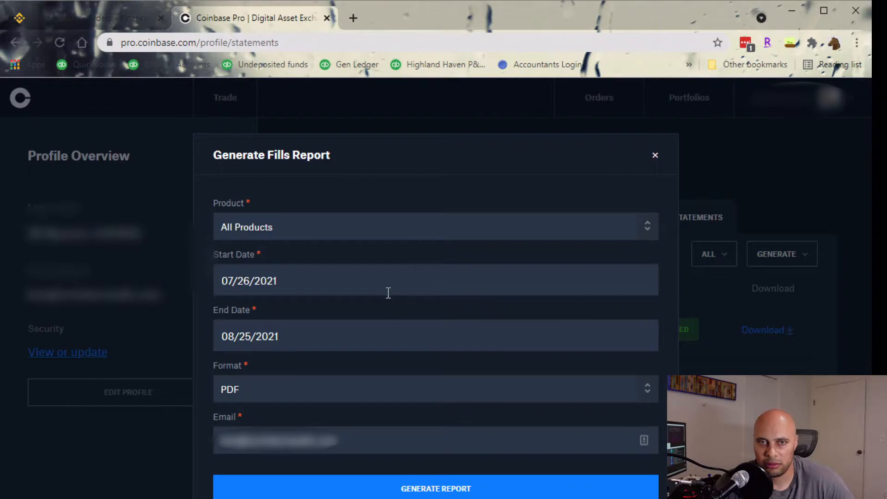
Set the fills report's start date to 01/01/2021
click(389, 278)
click(241, 333)
click(241, 334)
click(241, 334)
click(241, 334)
click(241, 341)
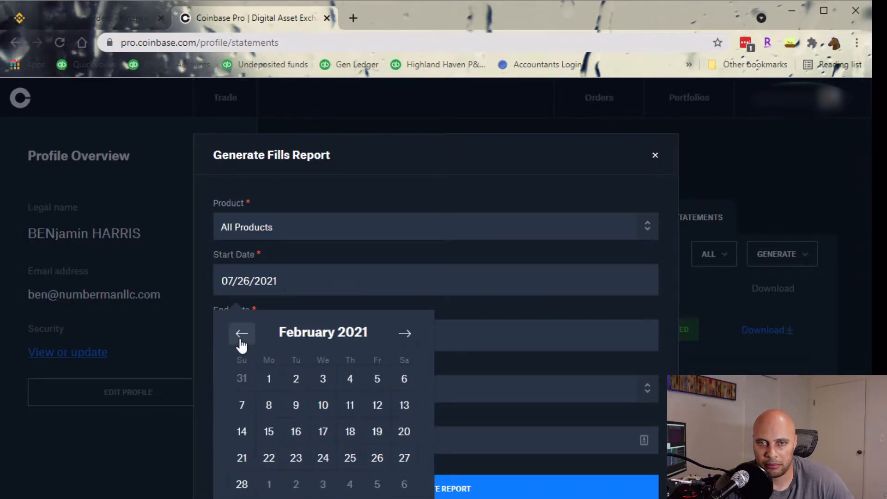
click(240, 341)
click(376, 383)
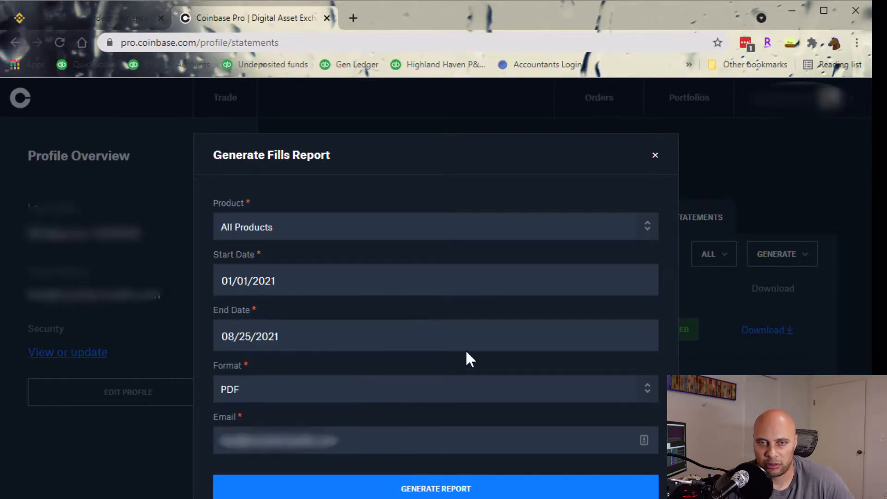
Set the report format to CSV, generate the fills report and dismiss the confirmation
click(428, 390)
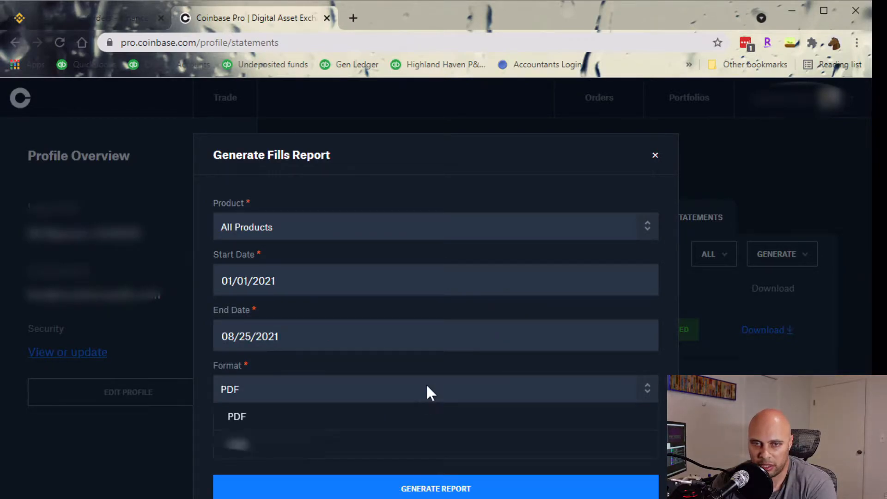
click(430, 450)
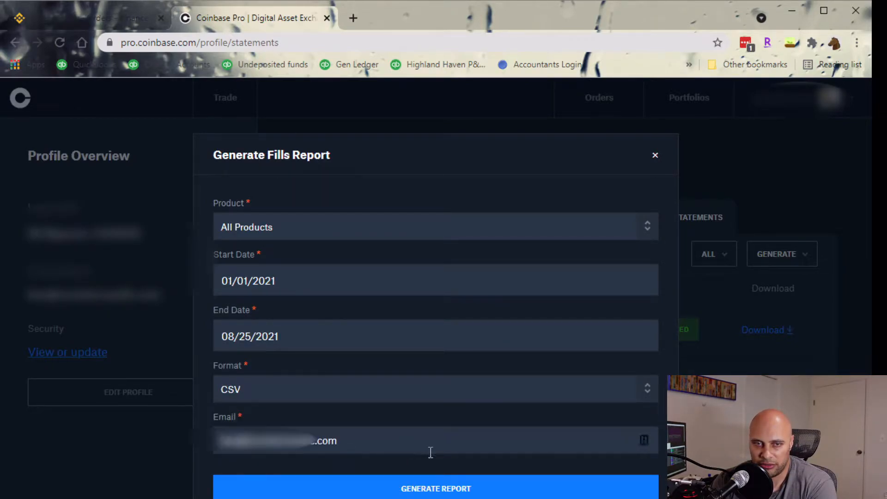
click(446, 495)
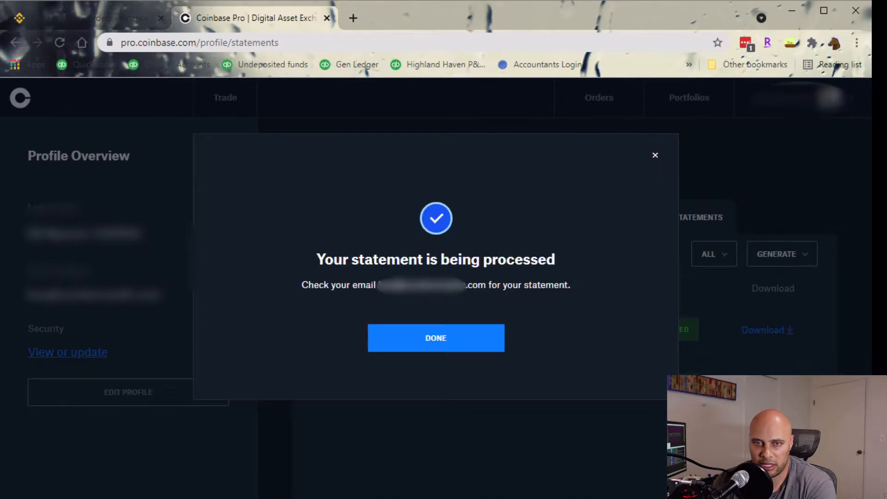
click(436, 339)
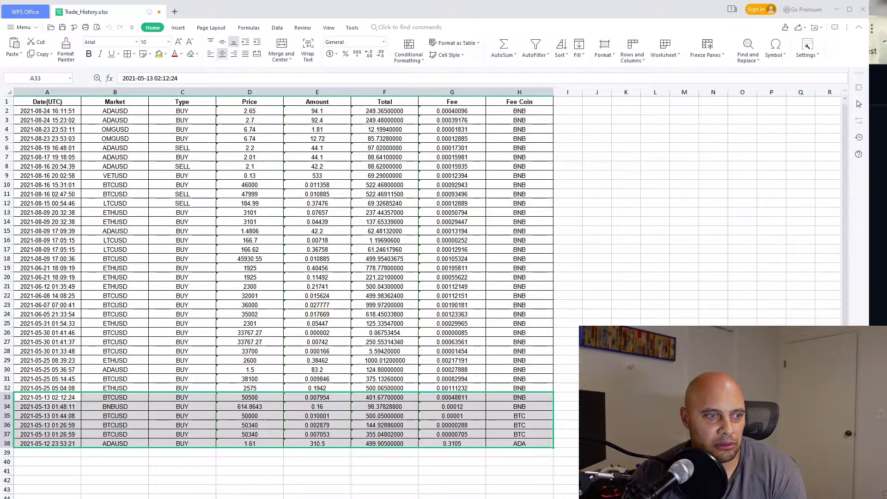
Switch to Trade_History.xlsx in WPS Office and delete the Date(UTC) column
click(50, 91)
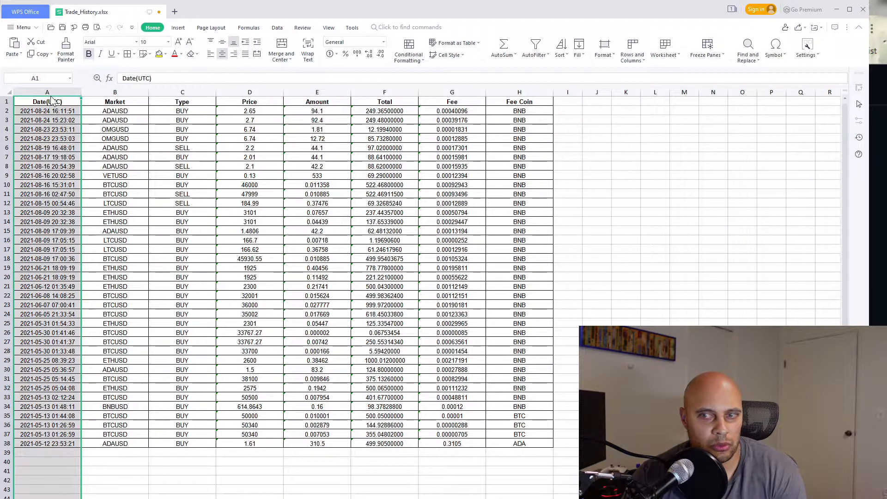
key(ctrl+minus)
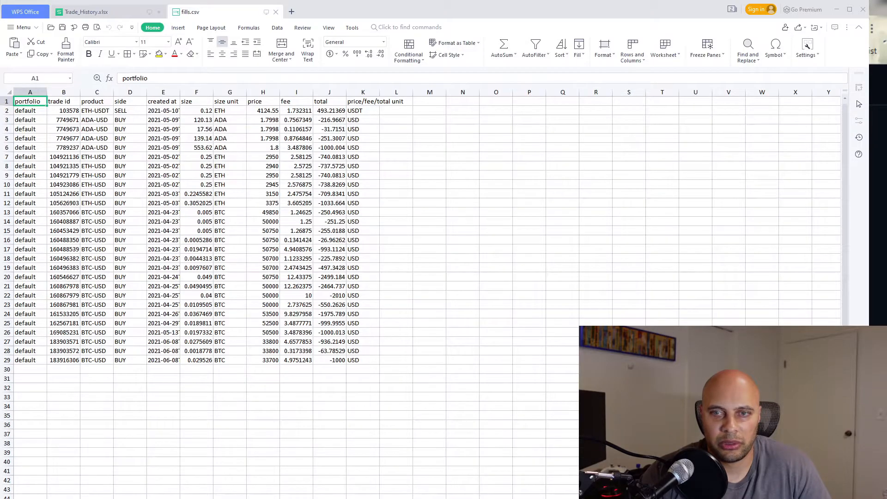
Delete the portfolio, trade id and created at columns from fills.csv
scroll(422, 295, up, 1)
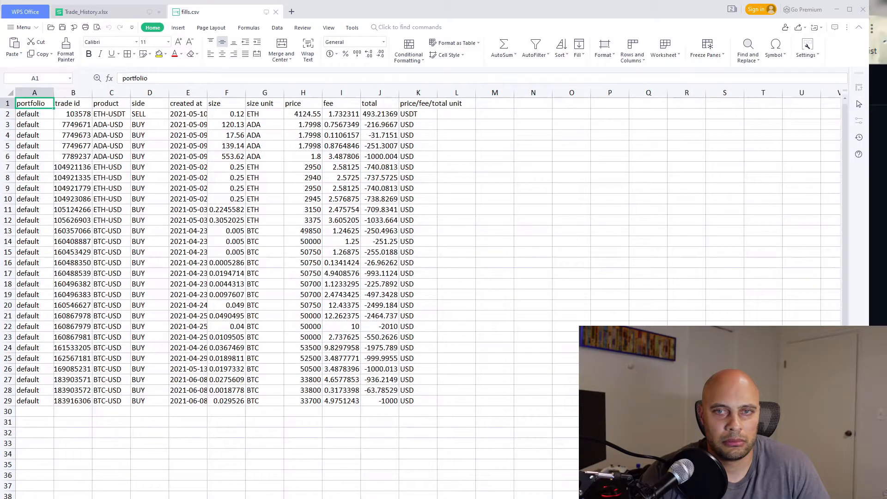
scroll(422, 294, up, 2)
drag(44, 94, 80, 94)
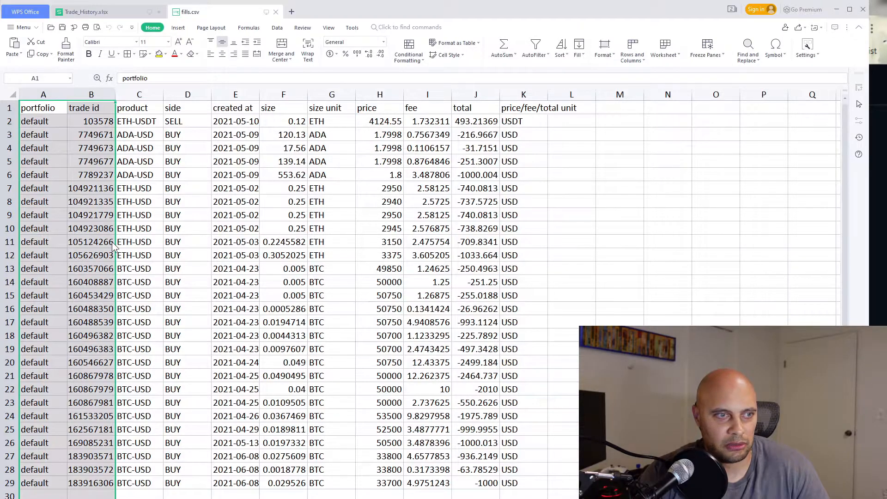
key(ctrl+minus)
click(144, 94)
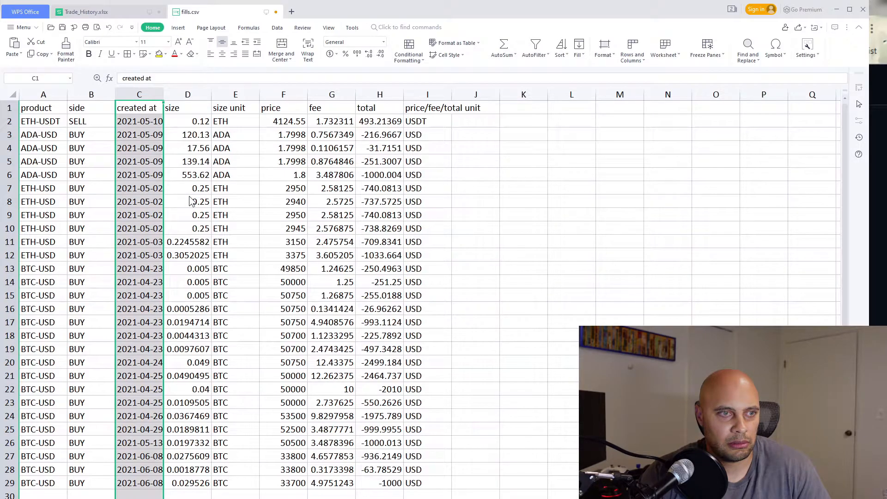
key(ctrl+minus)
Copy the remaining fills table, sort the trades in Trade_History.xlsx by Market, and paste the fills below them at A44
drag(46, 115, 382, 484)
key(ctrl+c)
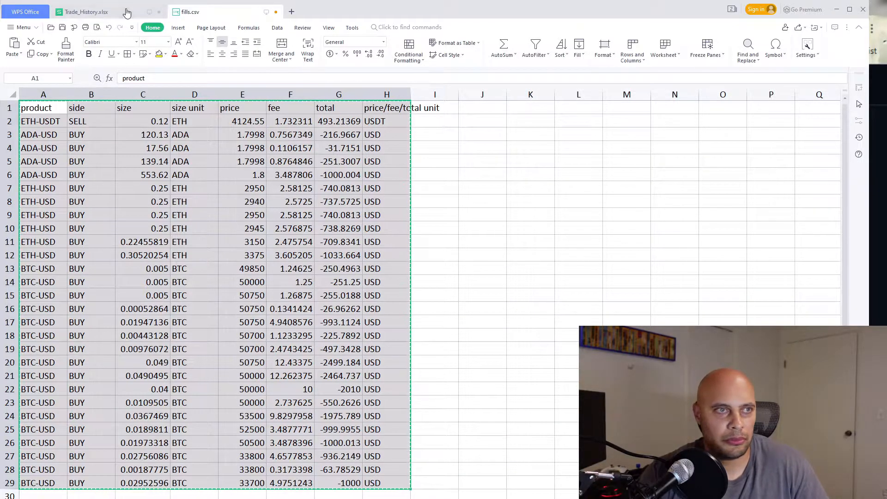
click(87, 12)
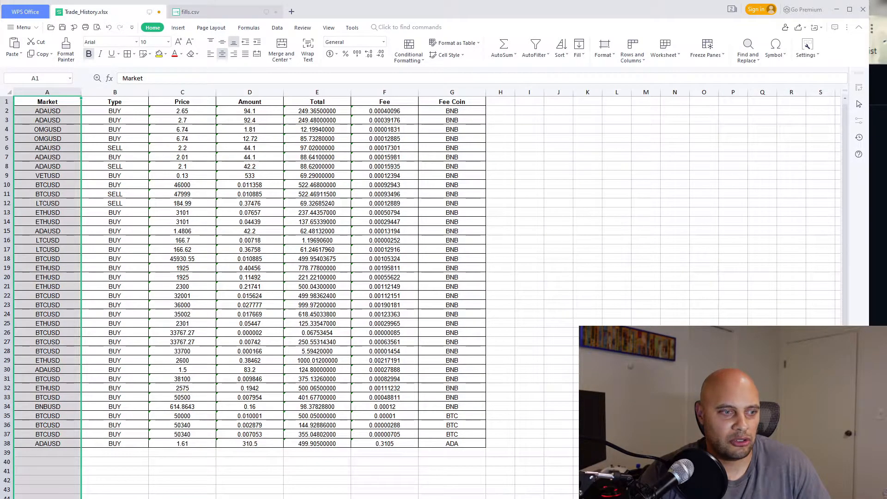
click(39, 496)
key(ctrl+v)
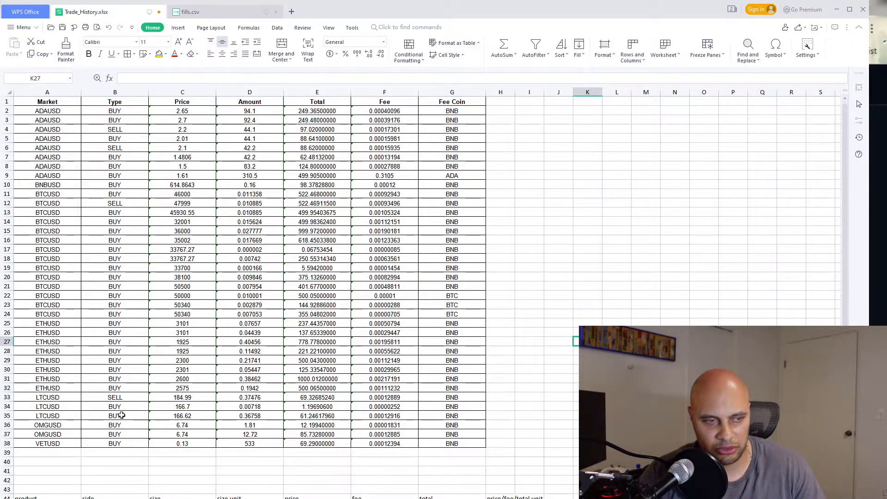
Delete the empty rows 40 to 43 above the pasted fills data
scroll(119, 423, down, 1)
scroll(189, 427, up, 1)
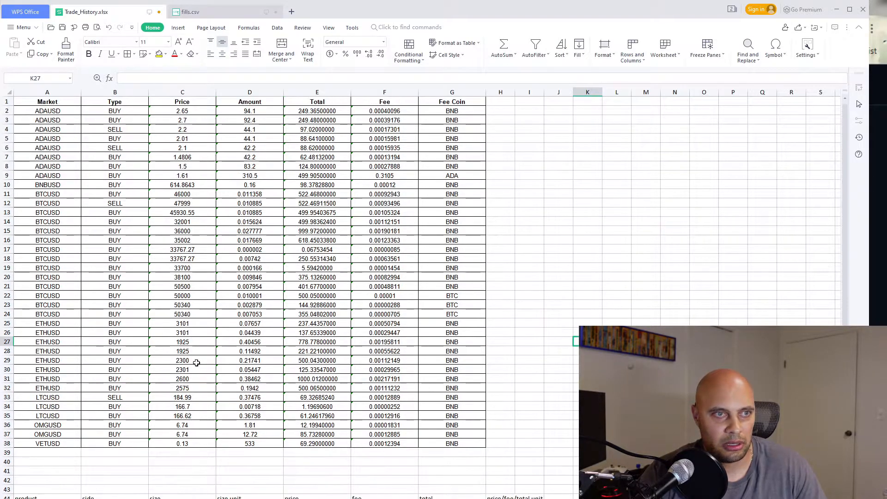
drag(5, 489, 6, 464)
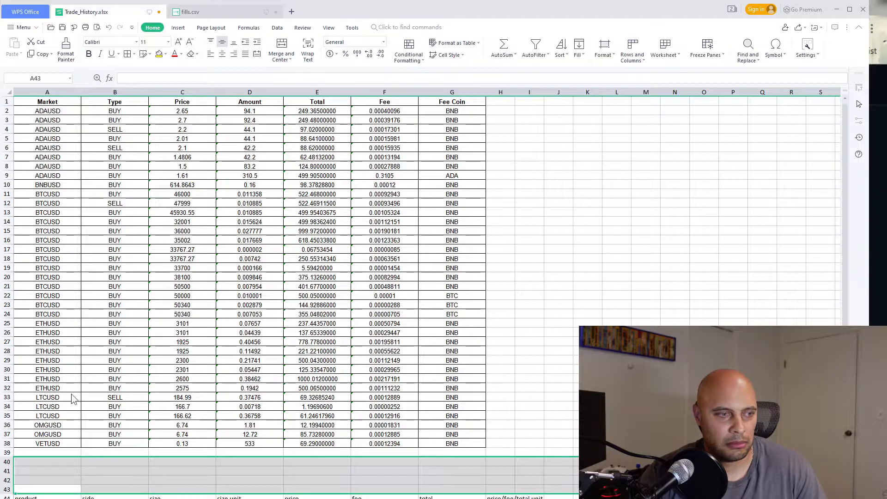
key(ctrl+minus)
Hide rows 5 to 36 to bring the pasted fills close to the trade history headers
scroll(317, 386, up, 1)
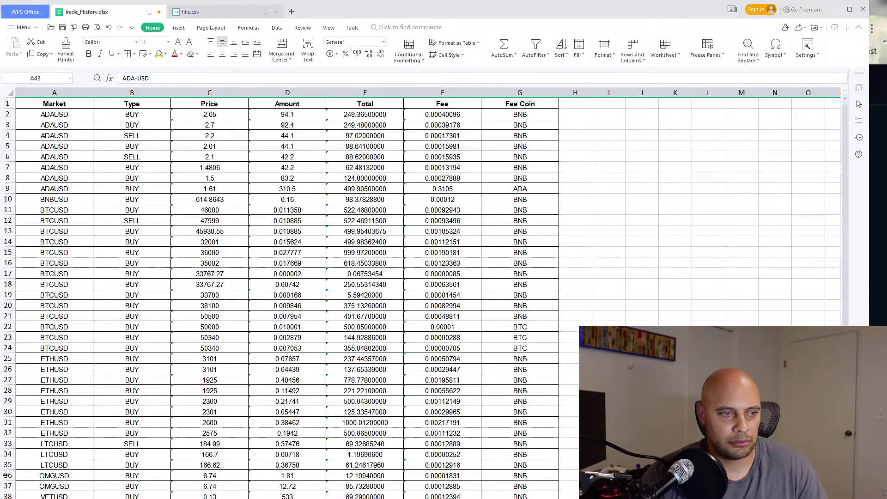
drag(6, 476, 5, 146)
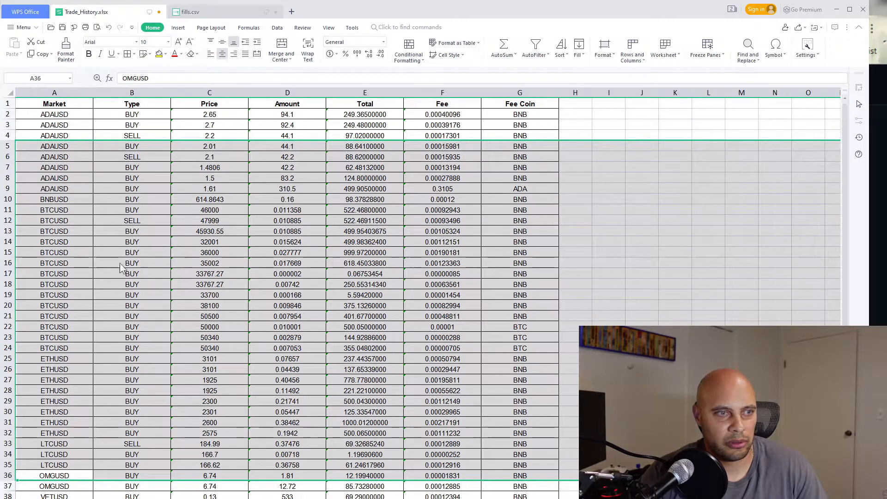
key(ctrl+minus)
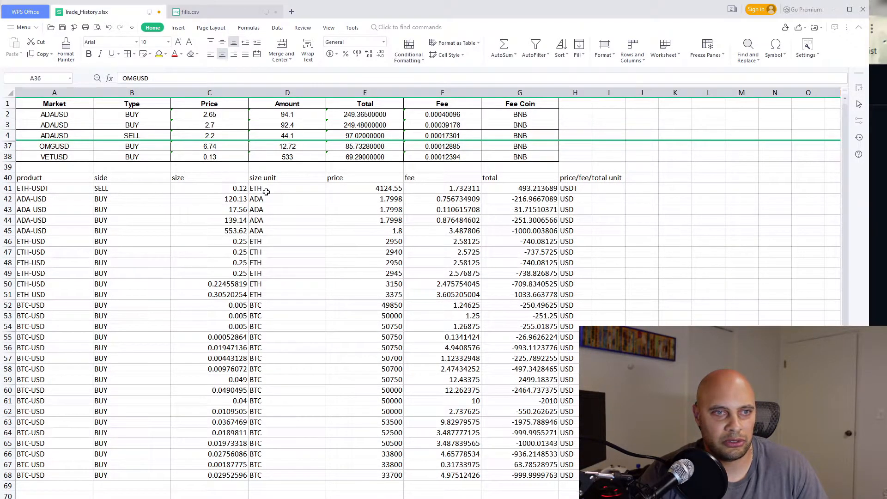
Copy the pasted price cells E40:E68 and insert them at C40 before the size data, shifting the existing cells right
drag(360, 181, 375, 474)
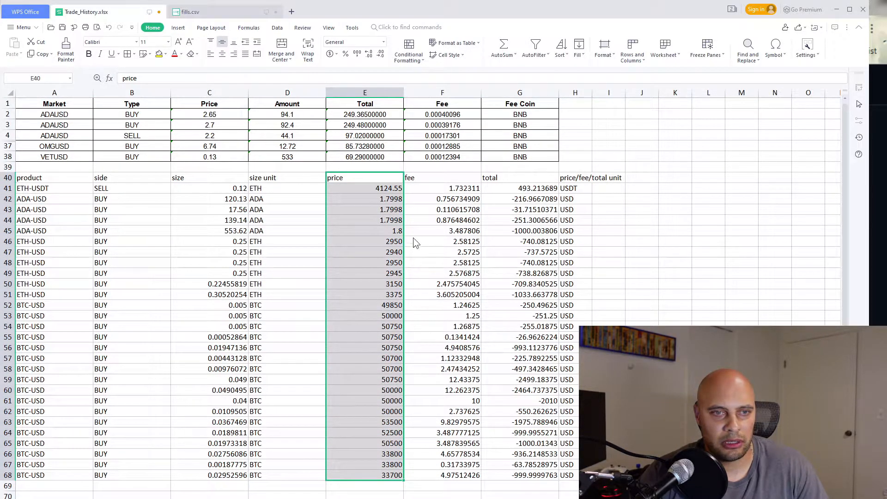
key(ctrl+x)
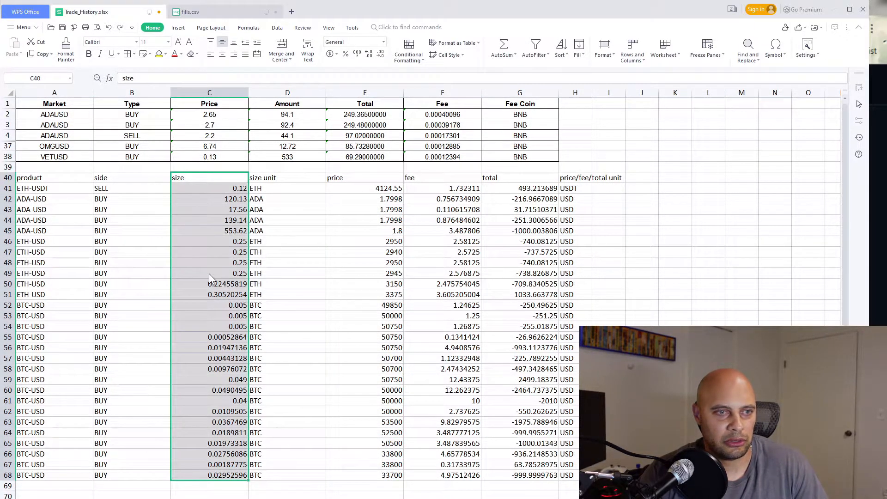
drag(389, 188, 397, 478)
key(ctrl+c)
drag(221, 176, 224, 483)
click(225, 482)
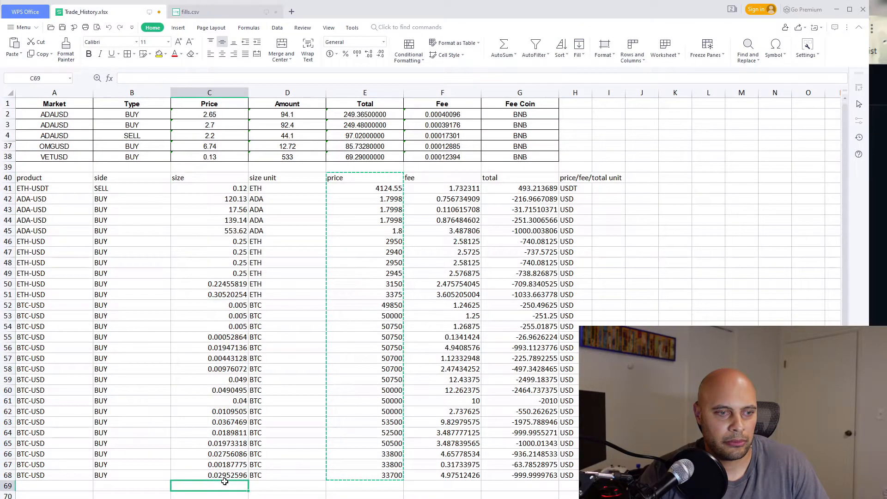
click(214, 181)
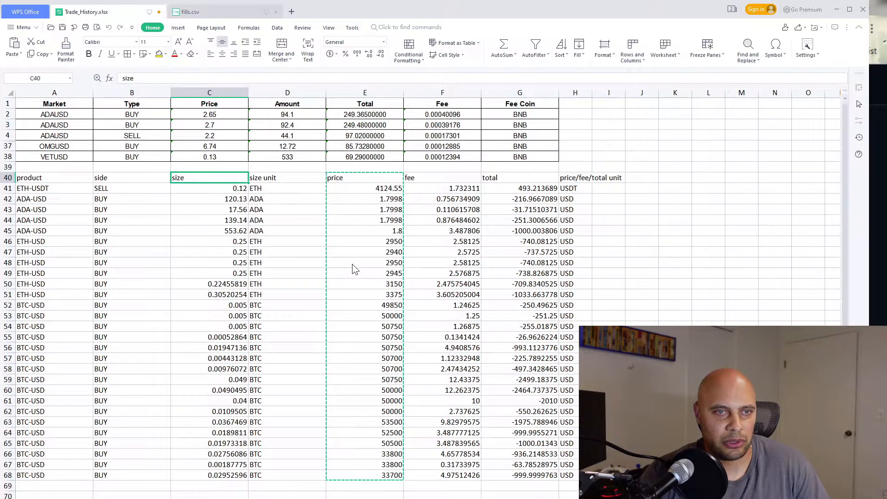
key(ctrl+shift+plus)
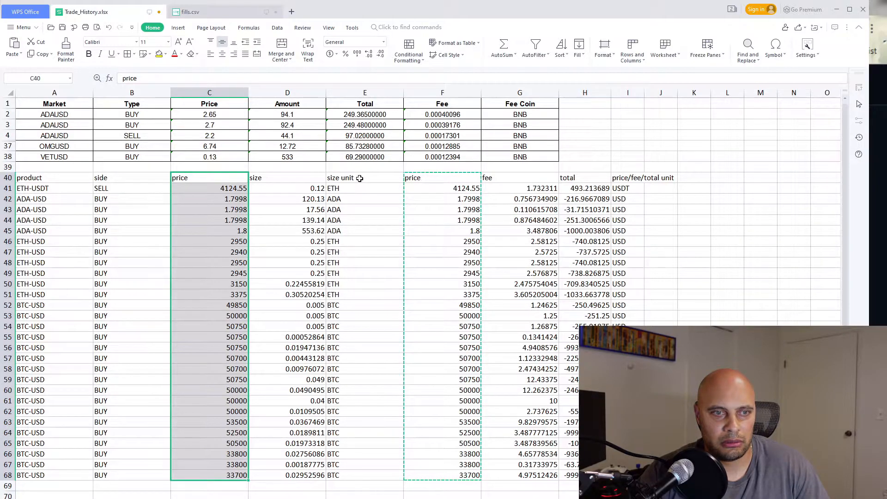
Delete the size unit cells and the duplicate price cells in rows 40 to 68, shifting the remaining cells left
drag(359, 178, 390, 474)
right_click(390, 474)
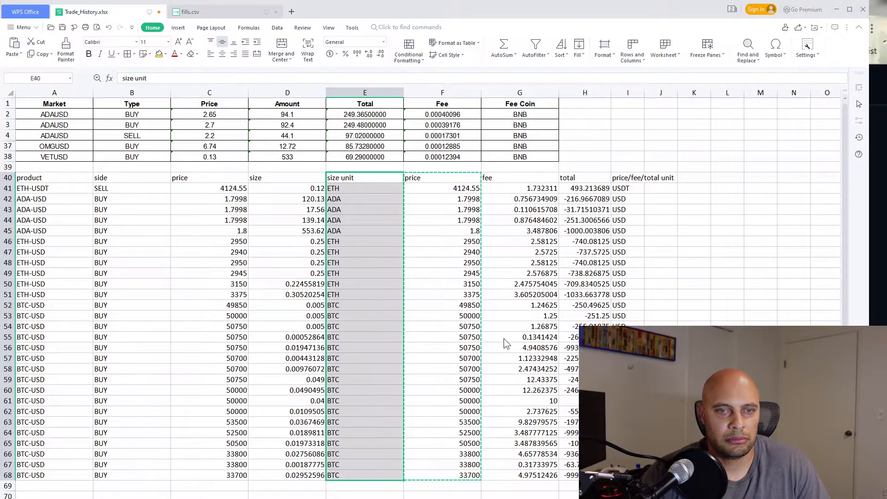
click(503, 338)
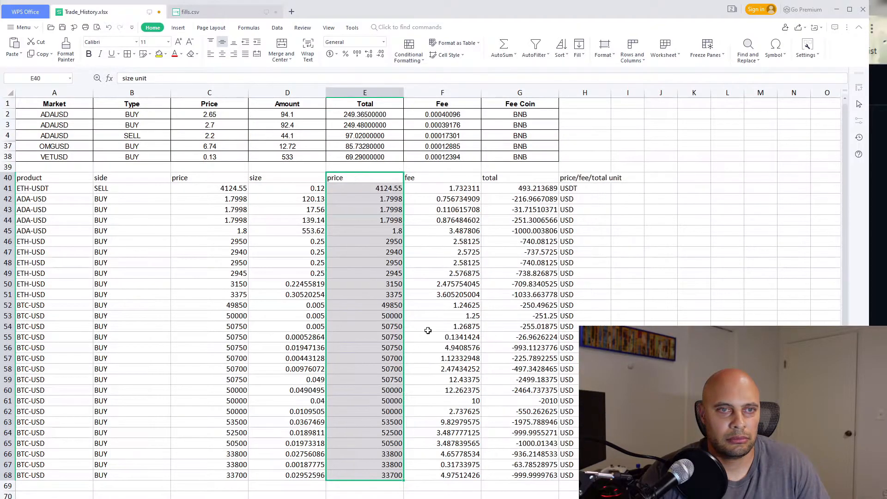
right_click(353, 189)
click(501, 297)
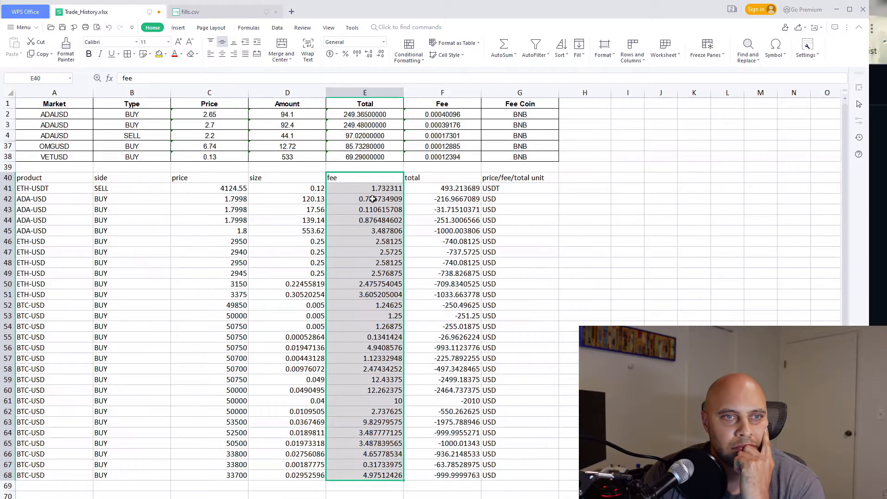
Move the pasted fee cells behind the price/fee/total unit data and close the gap by shifting the cells left
drag(373, 176, 370, 474)
key(ctrl+c)
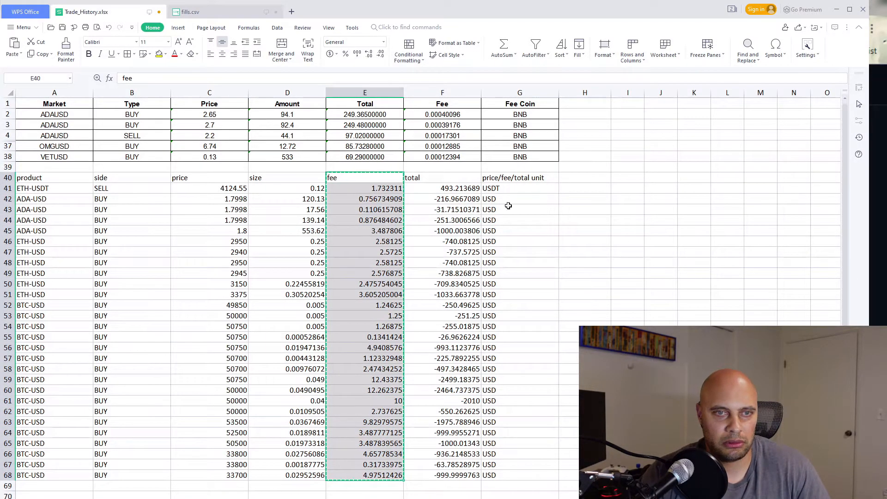
click(590, 176)
key(ctrl+v)
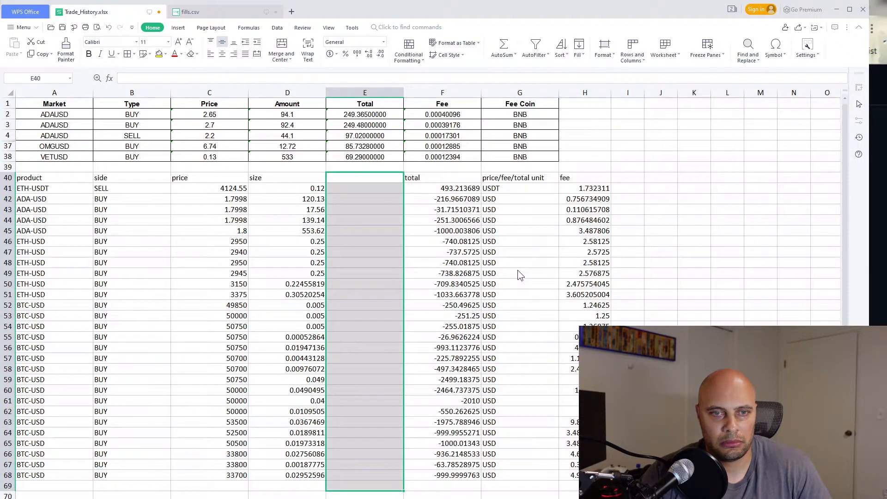
click(517, 269)
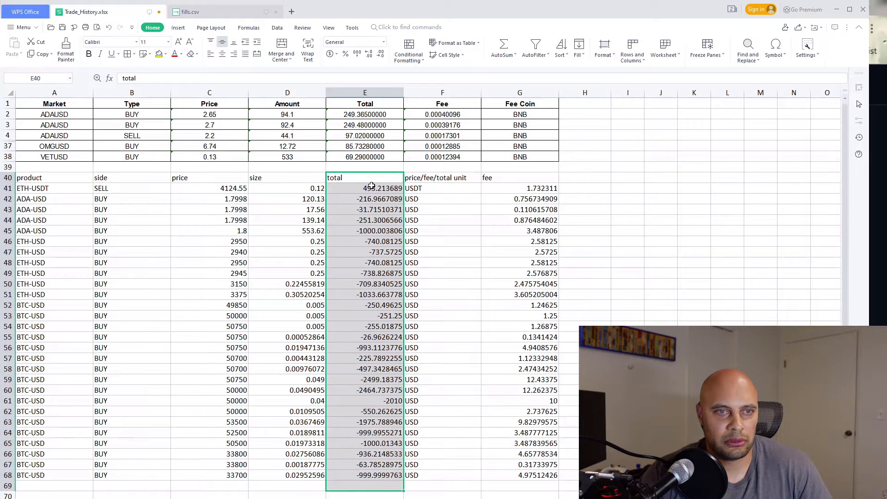
Delete the unit values in F41:F68, shifting the fees left, and fill G41:G68 with USD
drag(439, 188, 453, 474)
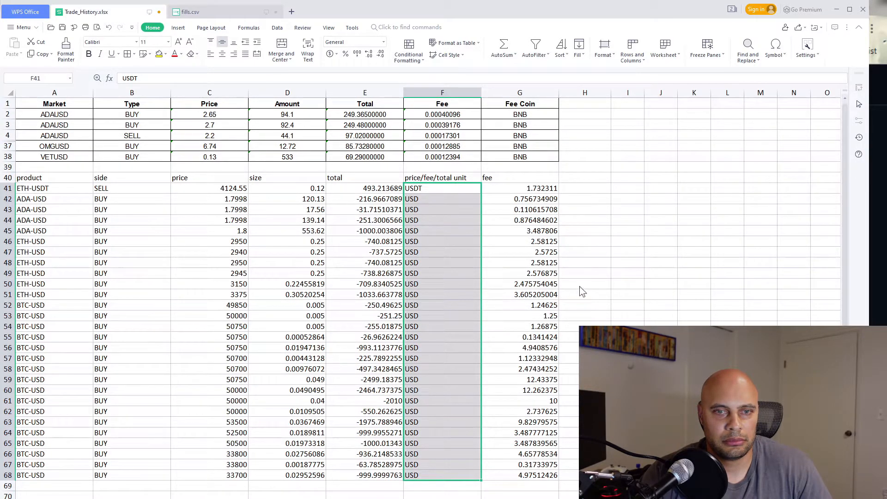
click(518, 186)
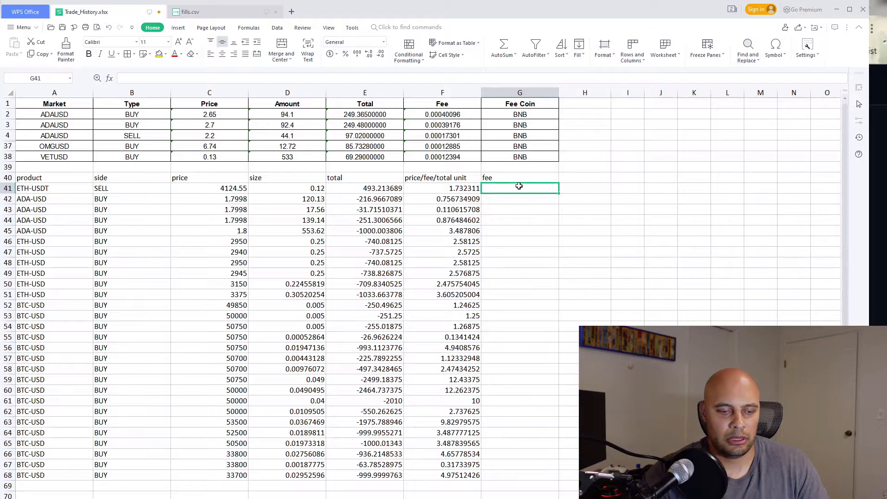
text(USD)
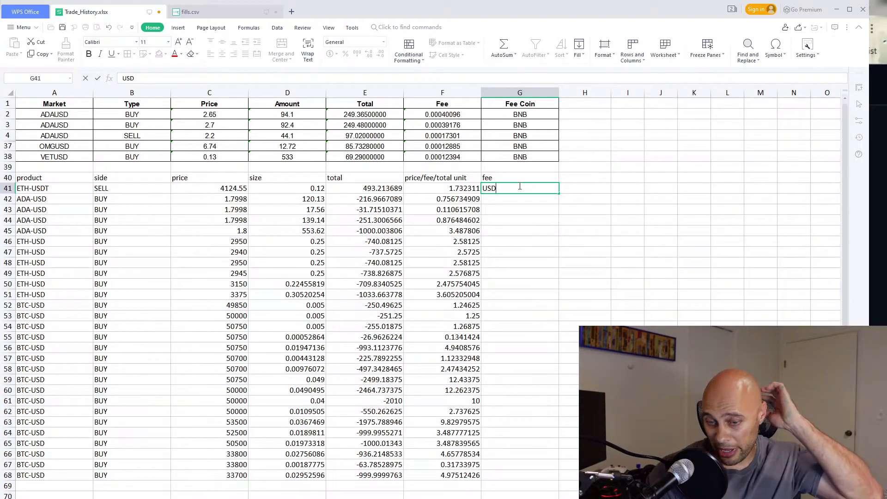
key(Return)
key(Right)
click(534, 189)
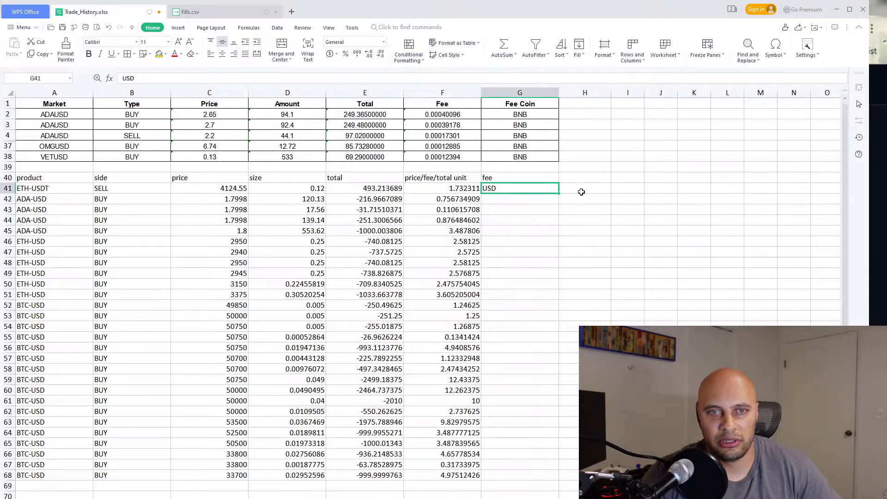
drag(559, 193, 534, 474)
key(Return)
click(627, 454)
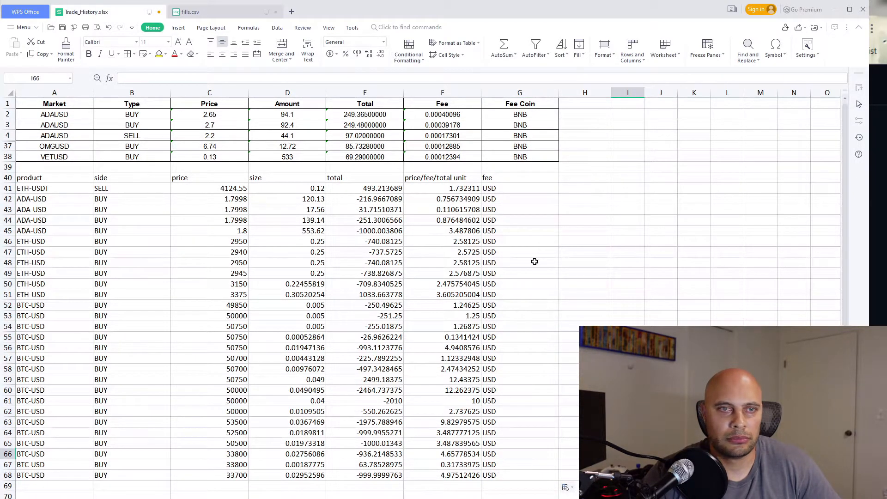
Insert a blank column before the Fee column and delete the empty row 39 above the fills data
click(442, 92)
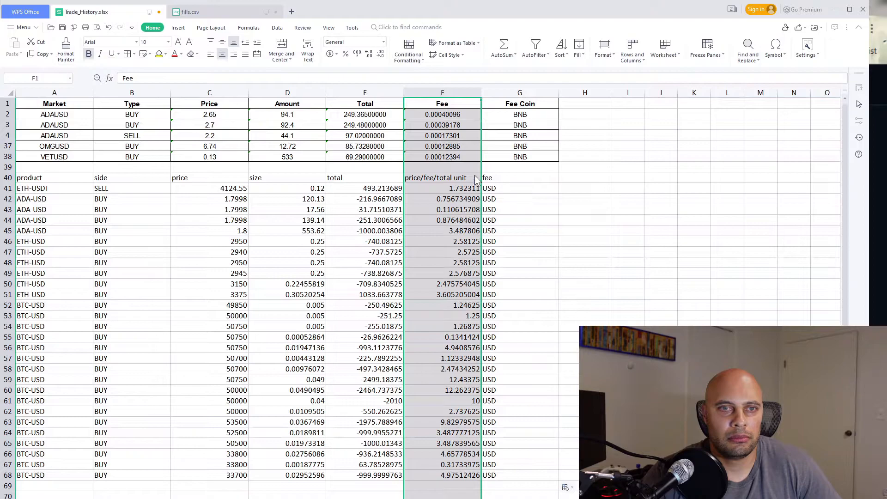
key(ctrl+shift+plus)
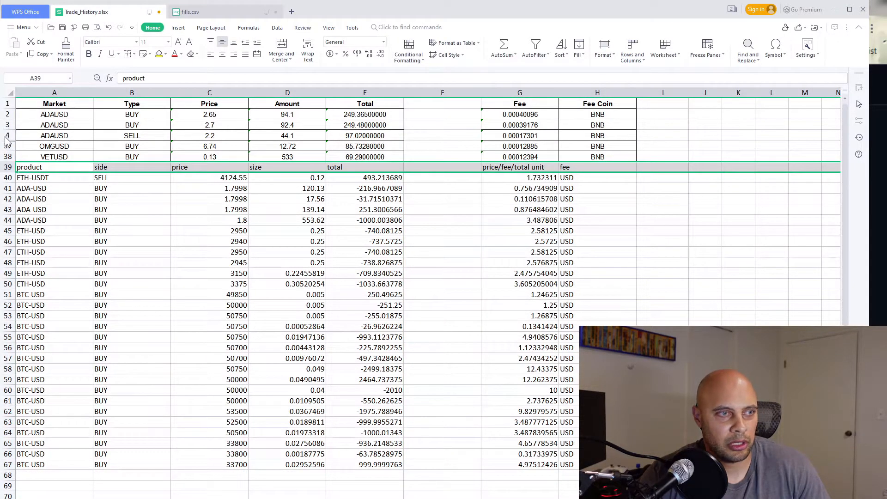
Unhide the rows between 4 and 37 of the trade history
click(5, 135)
drag(5, 135, 5, 156)
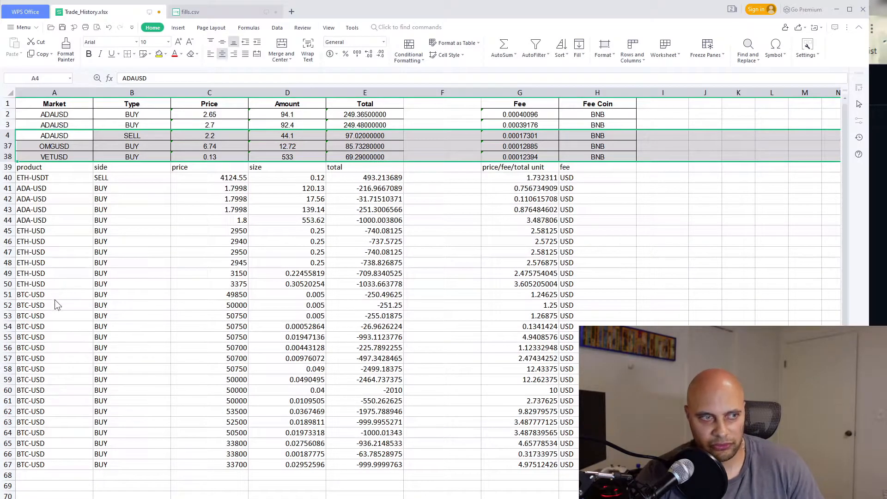
key(ctrl+shift+9)
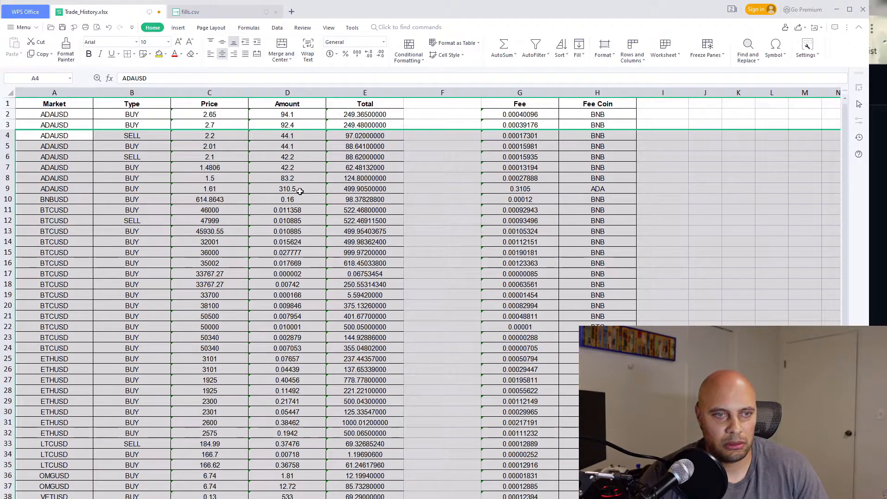
click(292, 166)
scroll(295, 115, down, 7)
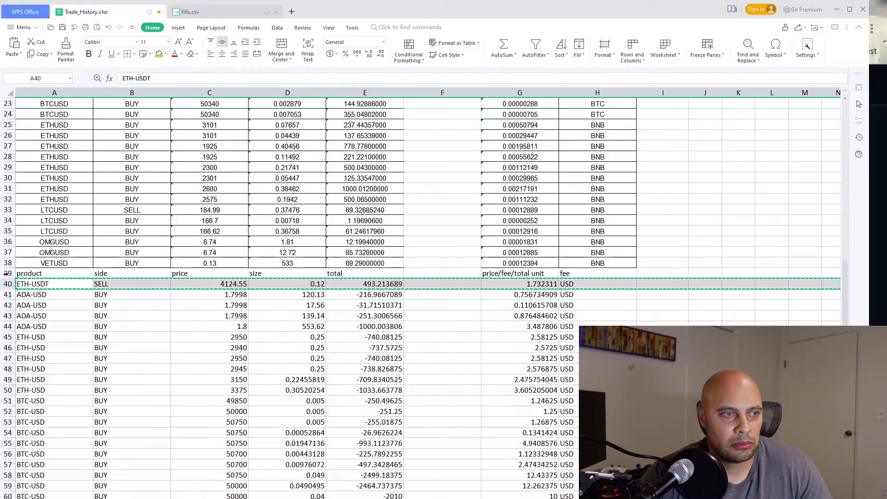
Delete the fills header row 39 so the fills directly follow the trade history
click(8, 273)
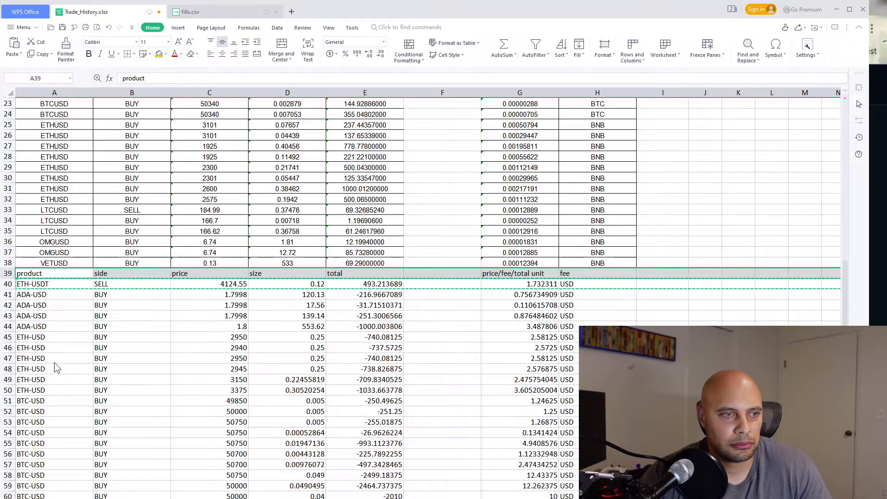
key(ctrl+minus)
scroll(438, 361, up, 3)
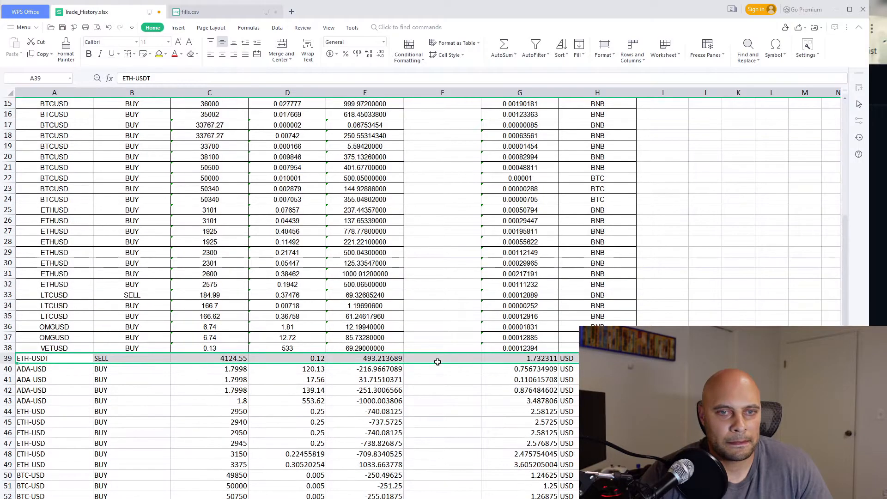
scroll(438, 362, up, 5)
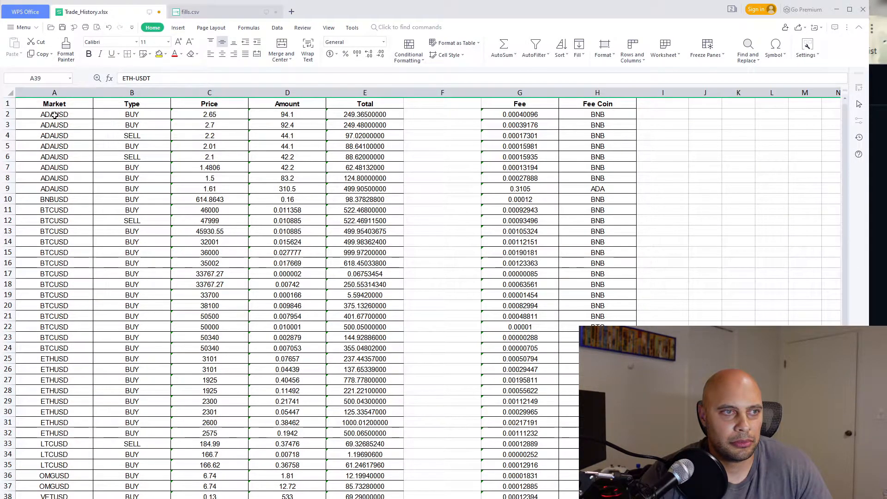
Sort all the combined trade rows below the header by Market in ascending order
drag(36, 115, 522, 468)
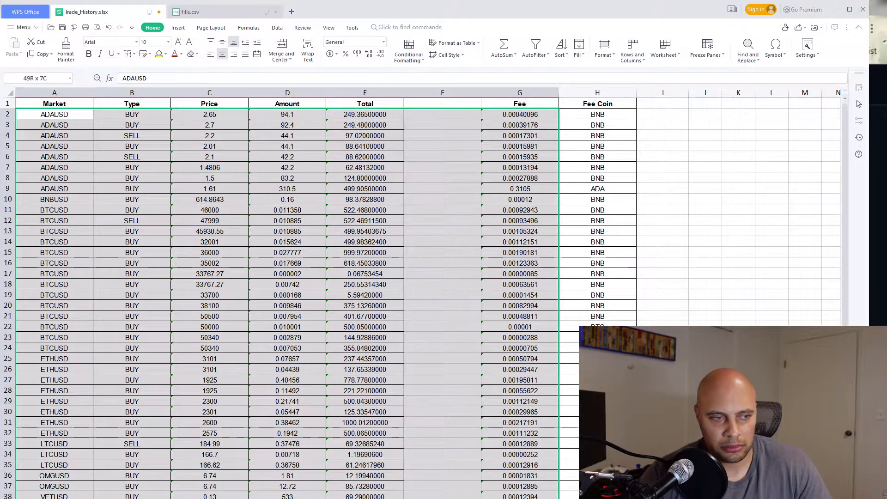
drag(522, 498, 596, 498)
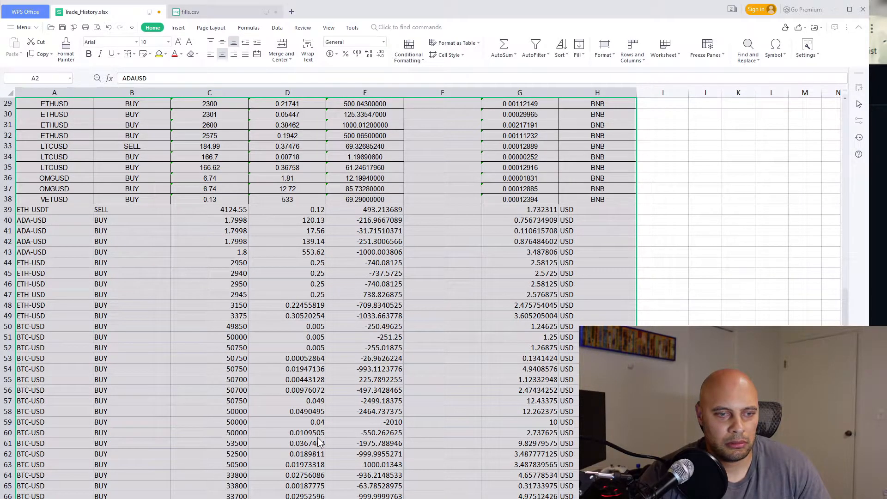
scroll(305, 464, up, 10)
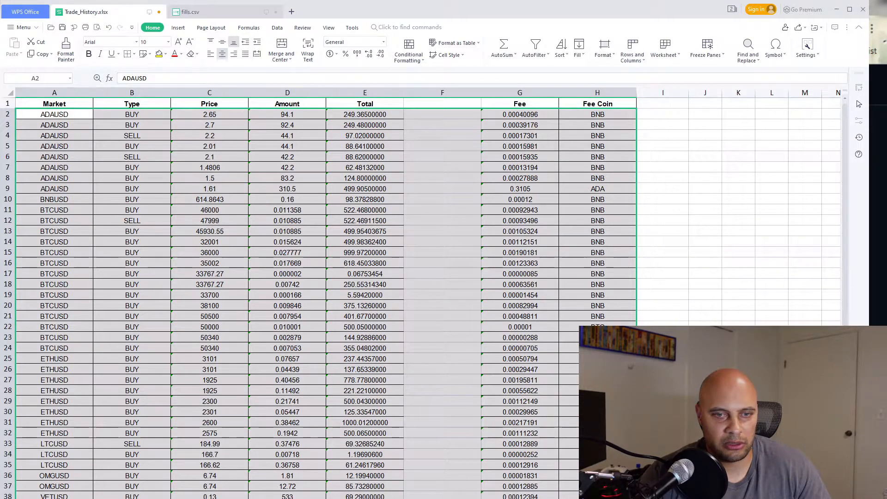
click(485, 369)
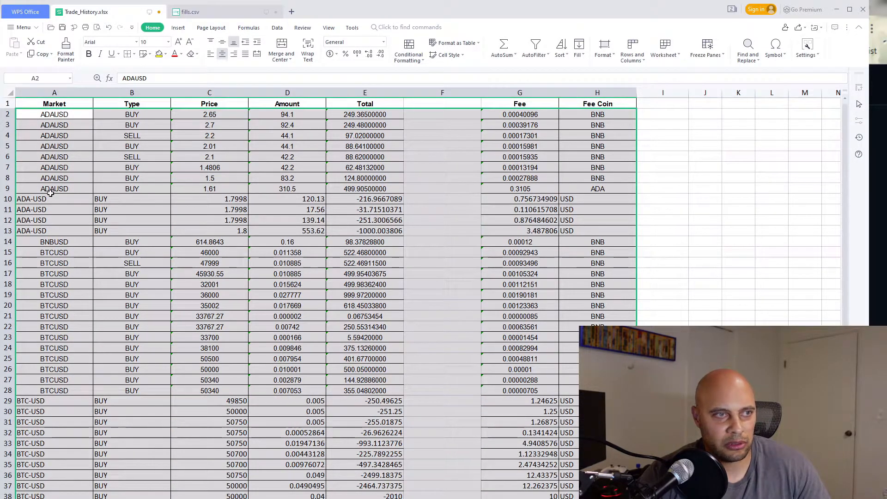
Insert two blank rows above the BNBUSD row and above the first BTCUSD row, and remove the cell borders across the sheet
click(67, 213)
click(7, 241)
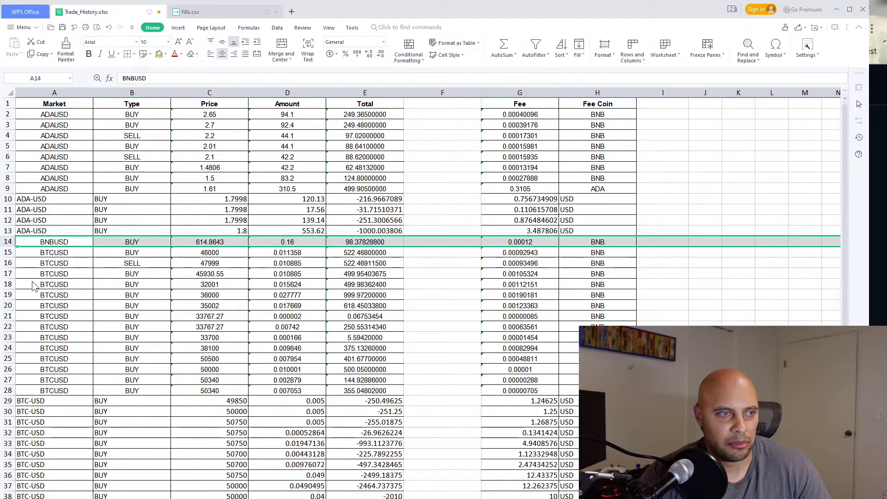
key(ctrl+shift+plus)
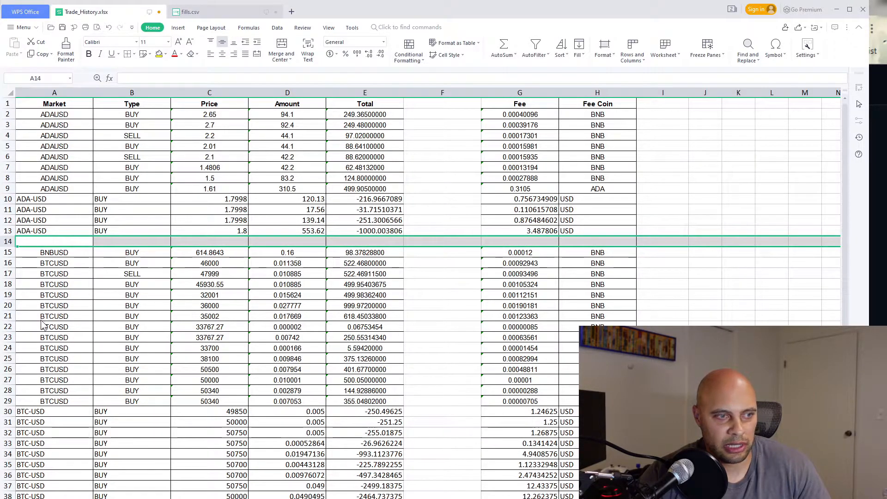
key(ctrl+shift+plus)
drag(4, 274, 7, 284)
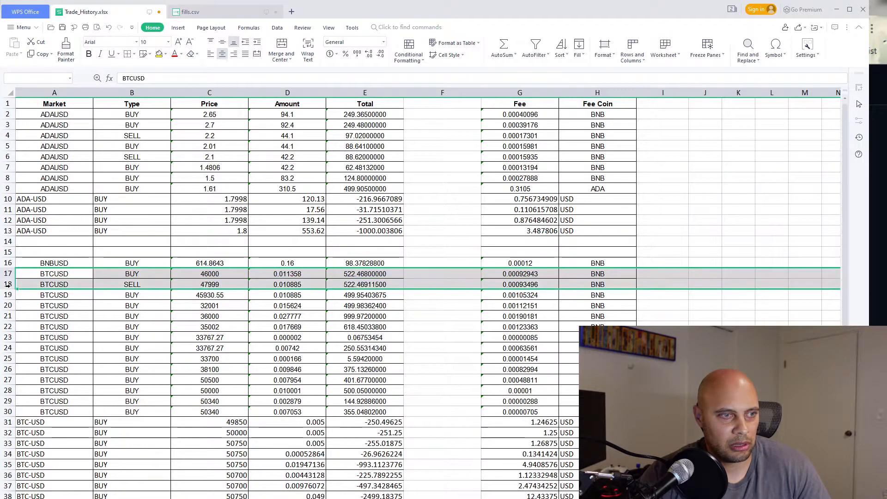
key(ctrl+shift+plus)
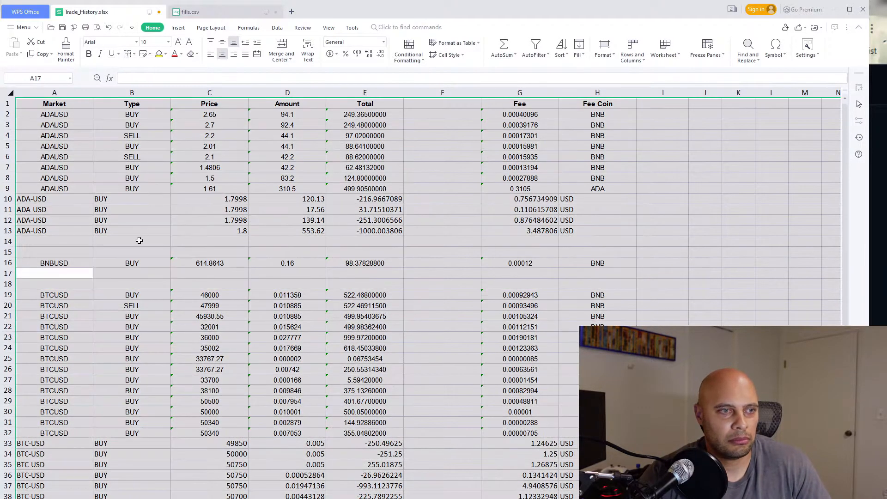
click(116, 314)
Insert two blank rows above each of the ETHUSD, LTCUSD and OMGUSD groups
scroll(115, 314, down, 9)
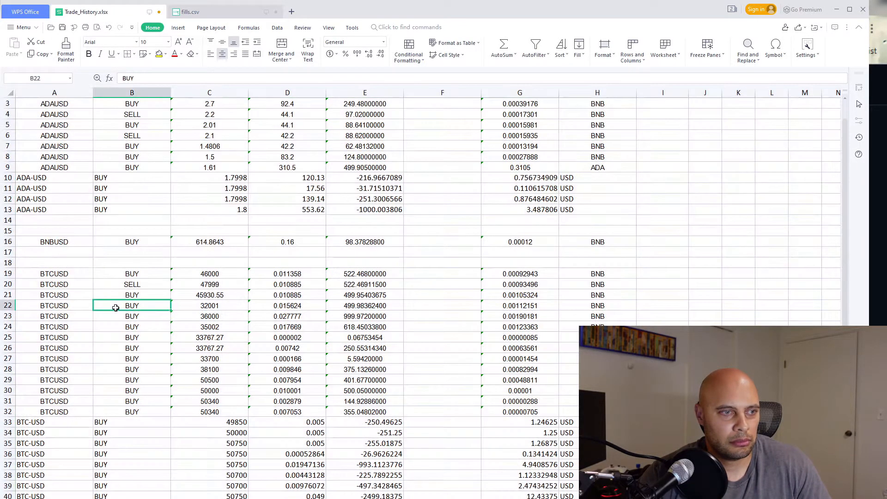
drag(8, 348, 10, 360)
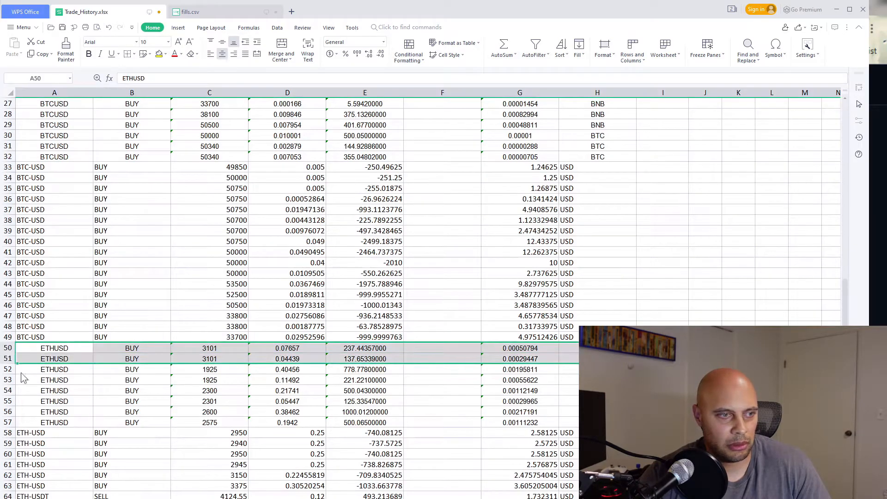
key(ctrl+shift+plus)
scroll(9, 393, down, 3)
mouse_move(8, 422)
mouse_down()
mouse_move(8, 434)
mouse_move(8, 417)
mouse_move(9, 425)
mouse_up()
key(ctrl+shift+plus)
scroll(8, 415, down, 2)
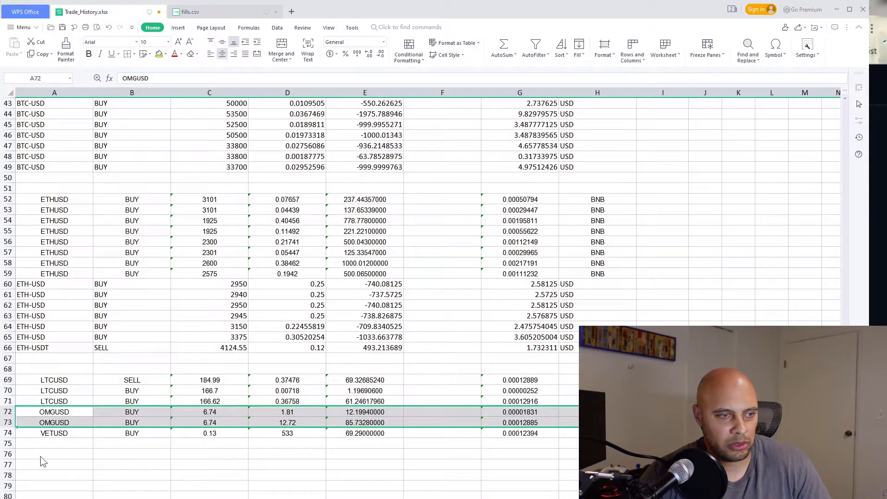
key(ctrl+shift+plus)
scroll(69, 453, down, 2)
click(5, 412)
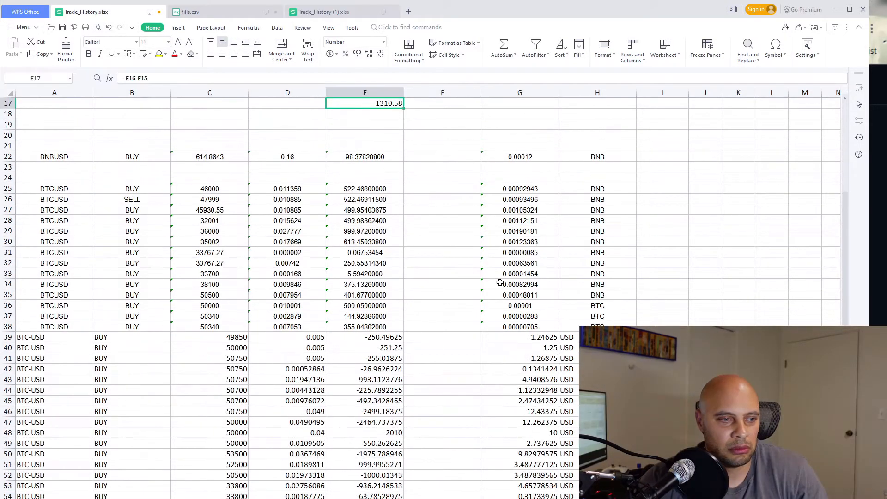
Convert the BTCUSD prices, amounts and totals in C25:E38 from text to numbers
scroll(460, 458, down, 2)
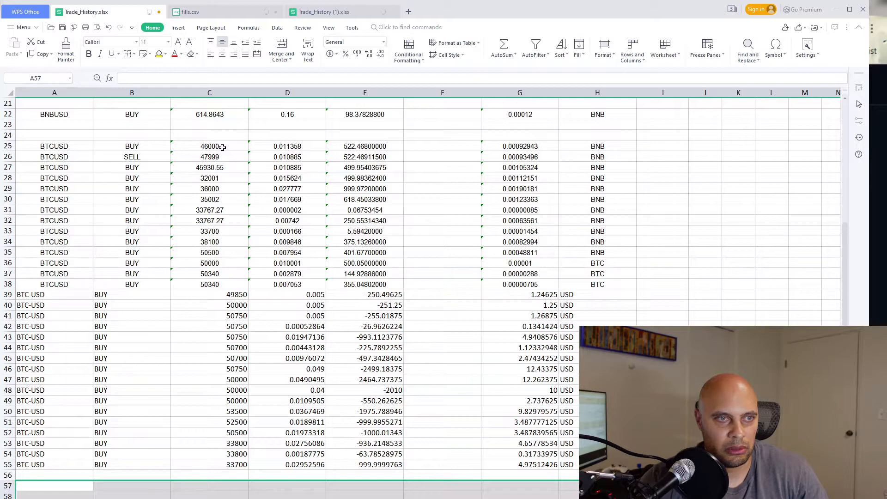
drag(222, 147, 353, 291)
click(430, 220)
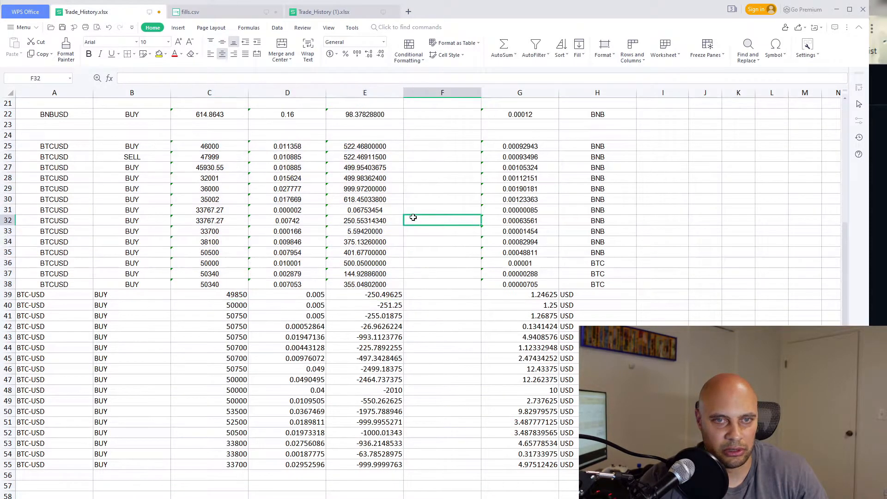
drag(226, 147, 367, 282)
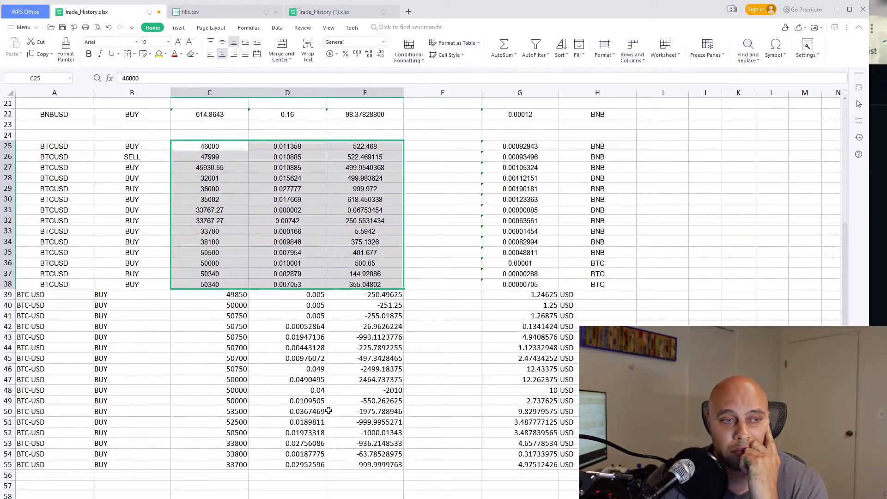
Enter the formula =E39*-1 in F39 and fill it down to F55 to reverse the signs of the BTC-USD totals
click(443, 294)
text(=)
click(385, 295)
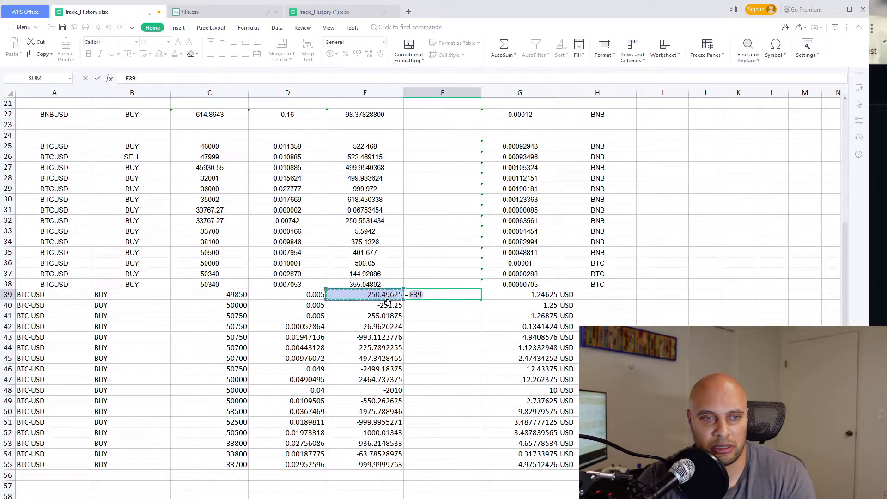
text(*-1)
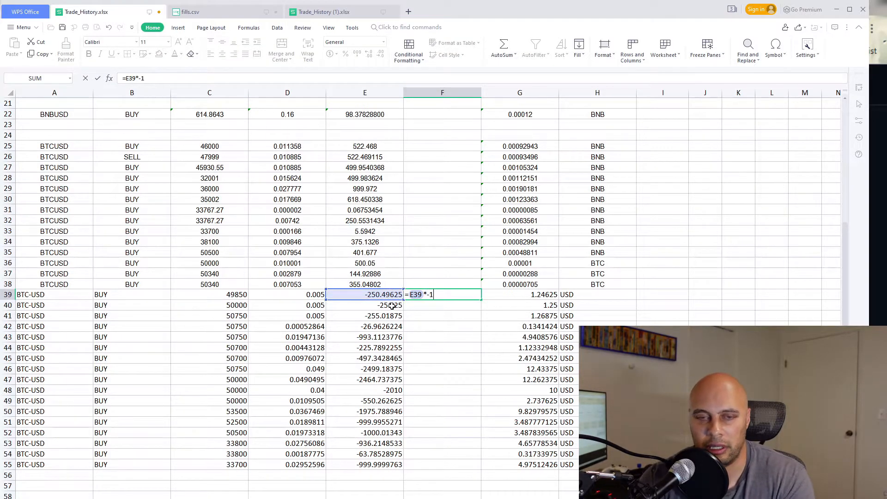
key(Return)
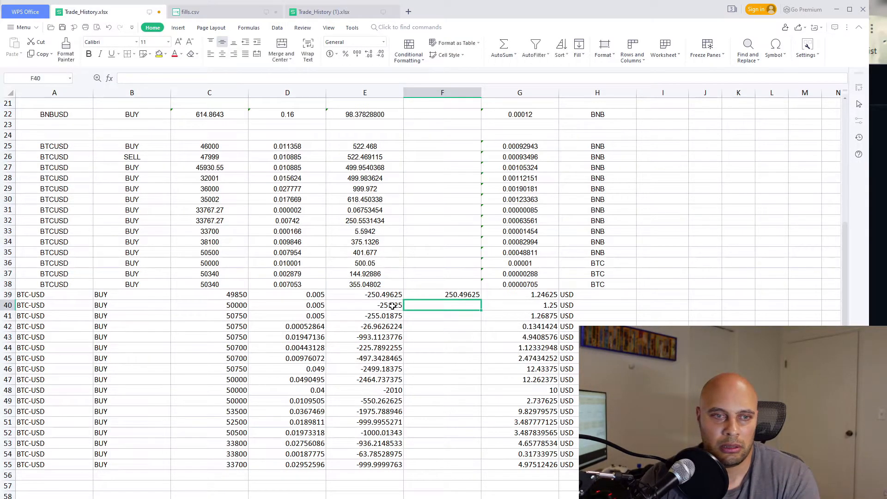
click(433, 294)
drag(480, 299, 481, 466)
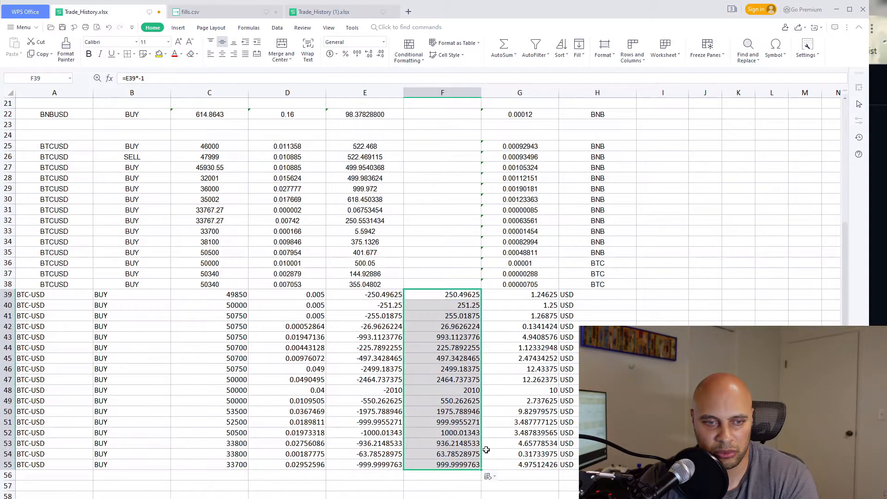
Copy the sign-reversed totals in F39:F55 and paste them as values over E39:E55
key(ctrl+c)
drag(384, 294, 377, 464)
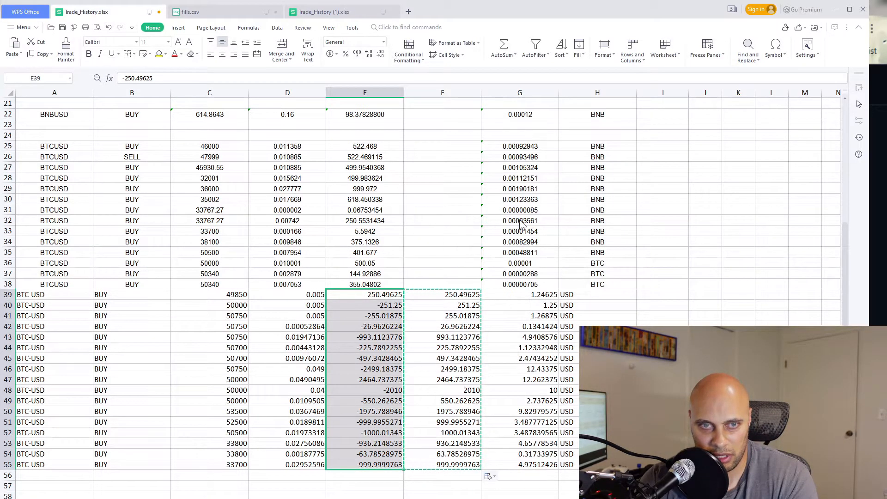
key(ctrl+v)
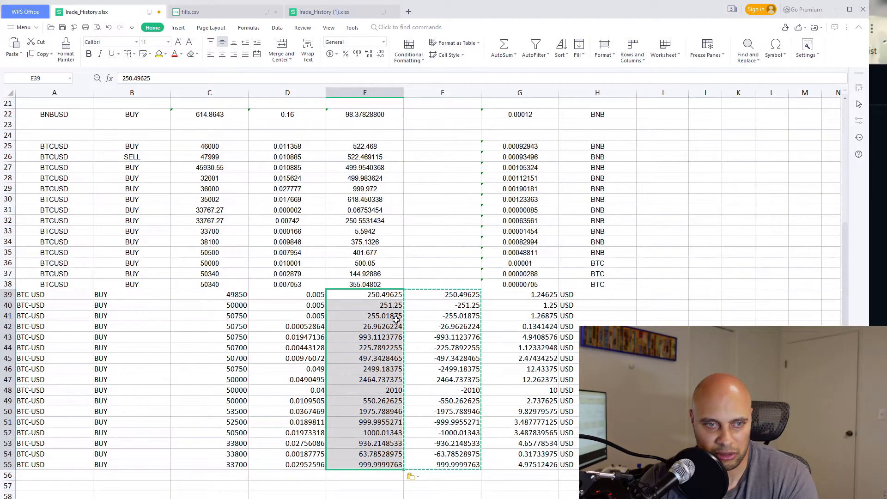
Clear the helper formulas from F39:F55
click(425, 295)
drag(422, 292, 421, 465)
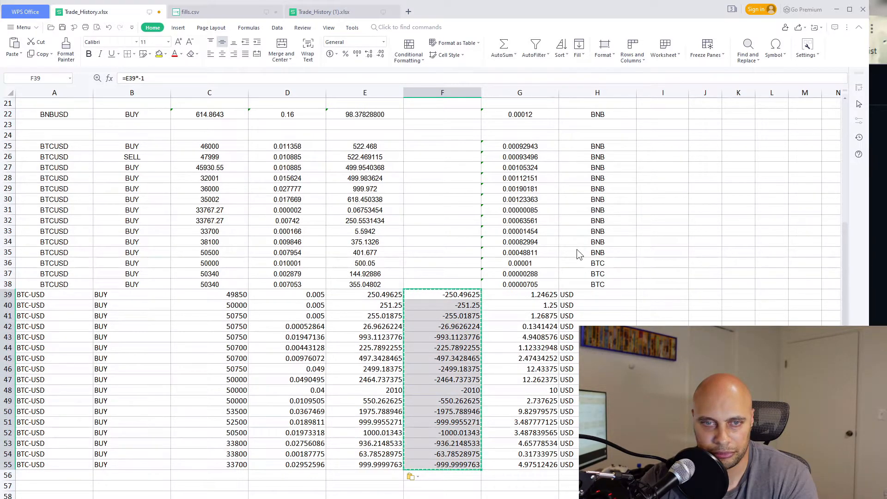
click(576, 249)
right_click(435, 296)
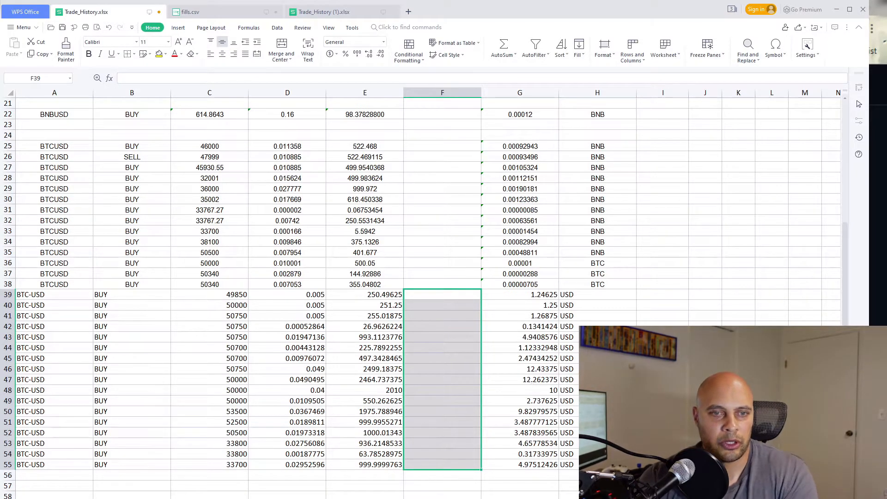
click(656, 391)
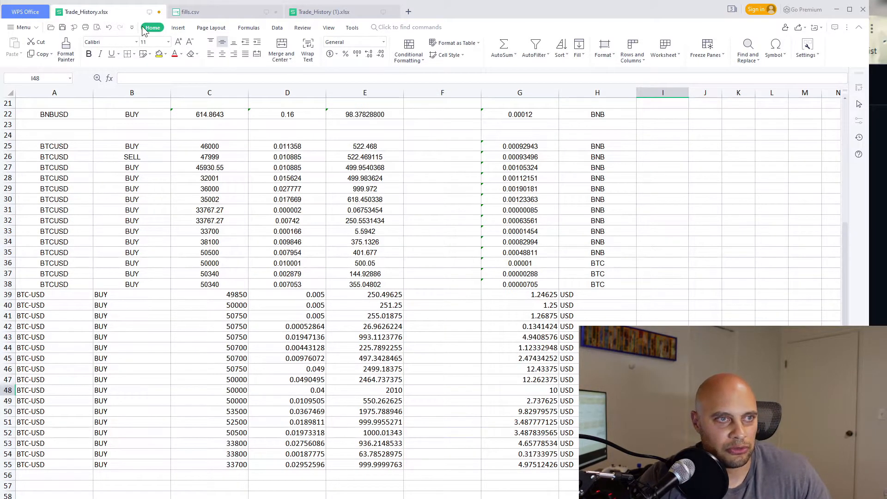
Copy the formatting of A38:E38 onto the BTC-USD rows in A39:E55 with Format Painter
drag(41, 288, 362, 284)
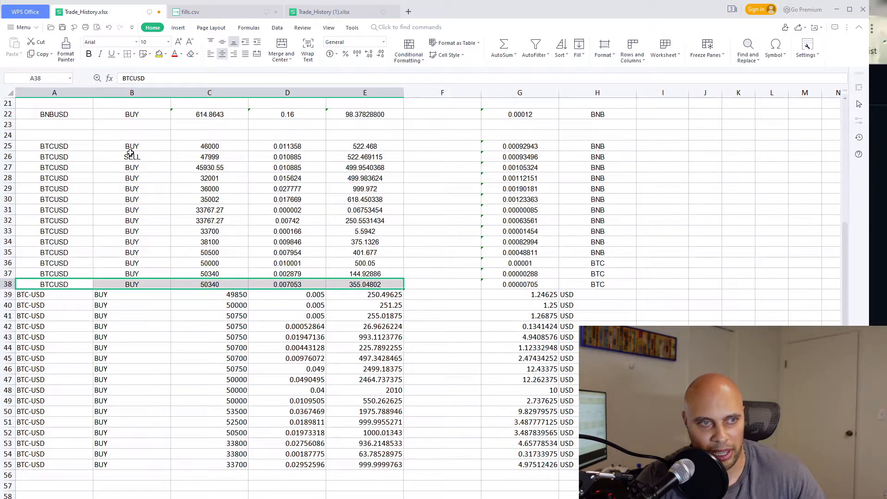
click(70, 54)
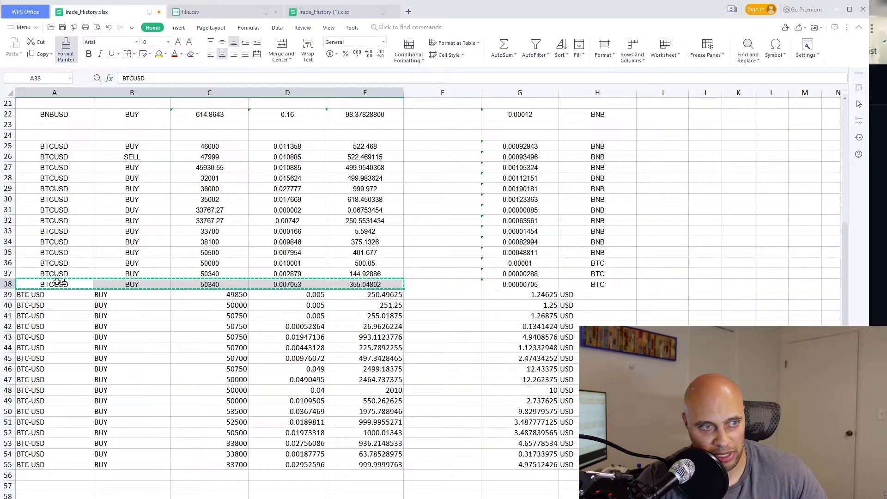
mouse_move(50, 298)
mouse_down()
mouse_move(210, 367)
mouse_move(307, 455)
mouse_move(370, 477)
mouse_move(370, 467)
mouse_up()
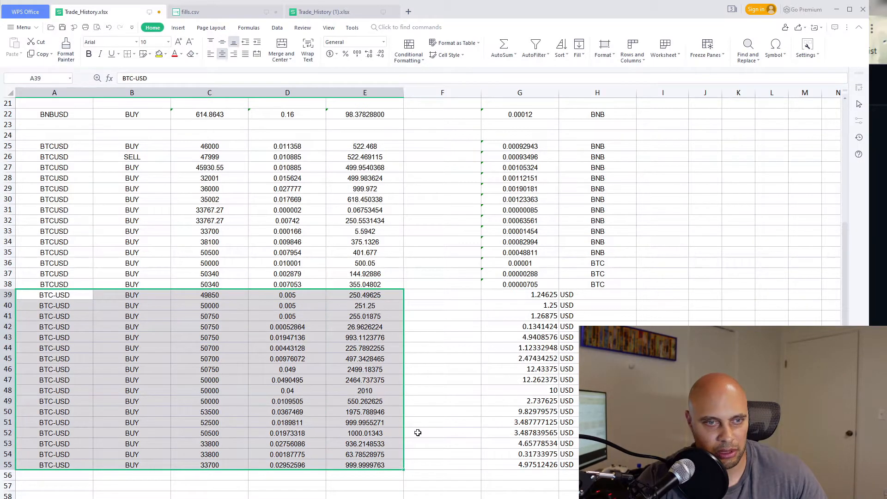
click(442, 445)
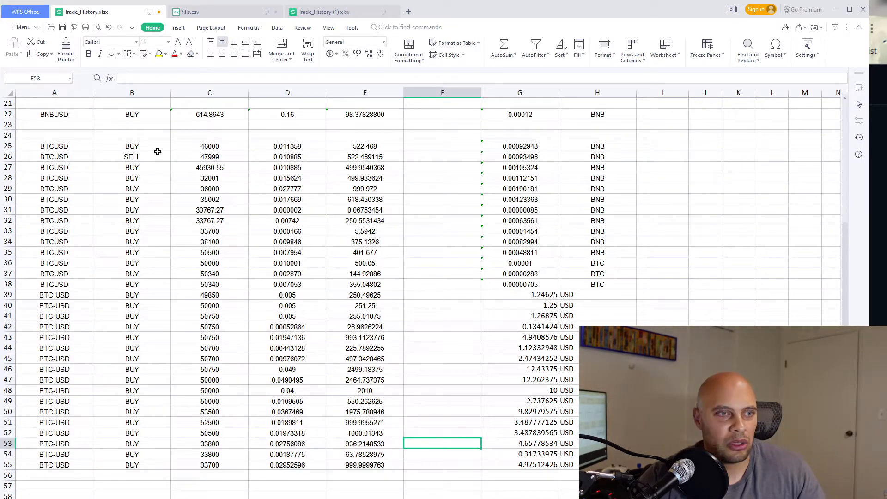
Make the BTCUSD sell in row 26 negative, with Amount -0.010885 in D26 and Total -522.469115 in E26
click(265, 157)
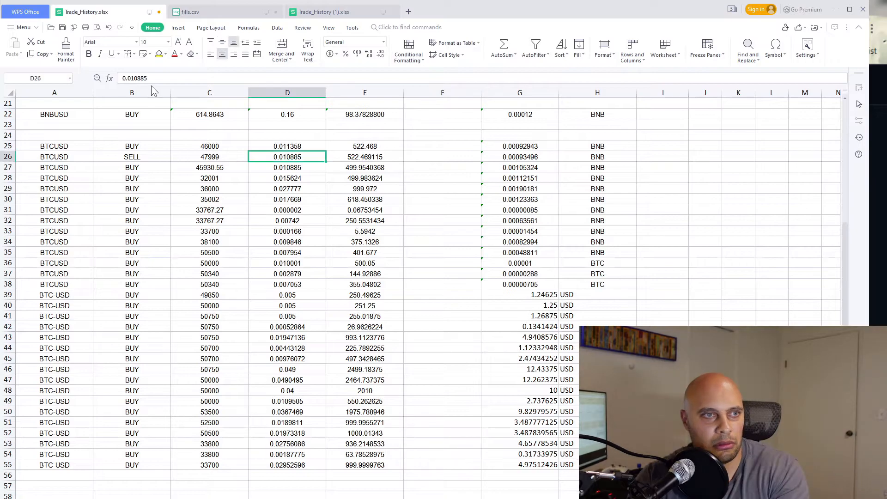
click(125, 79)
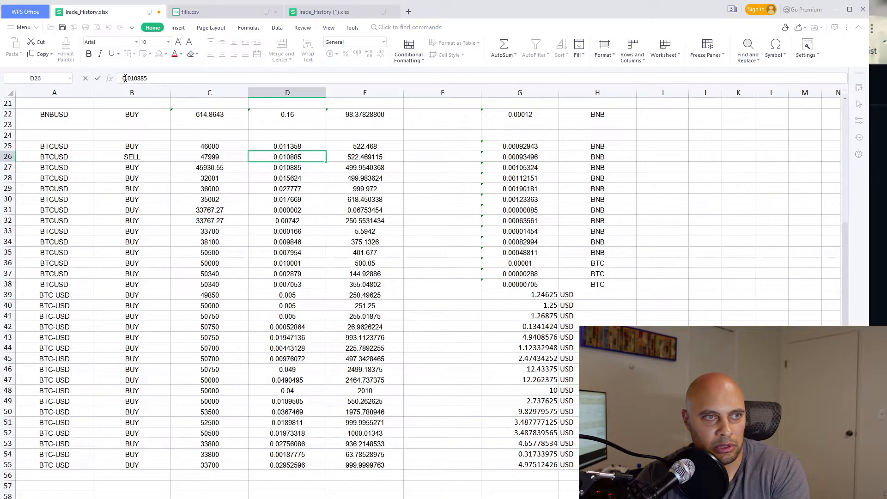
text(-)
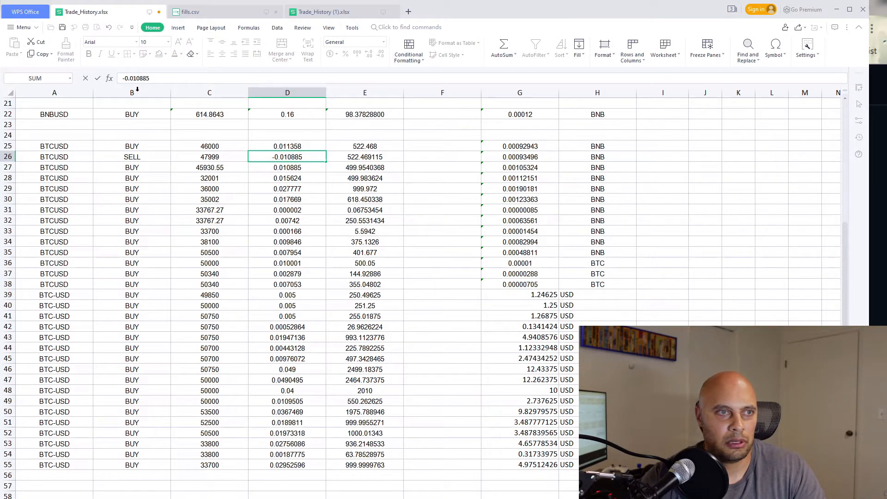
key(Return)
click(350, 159)
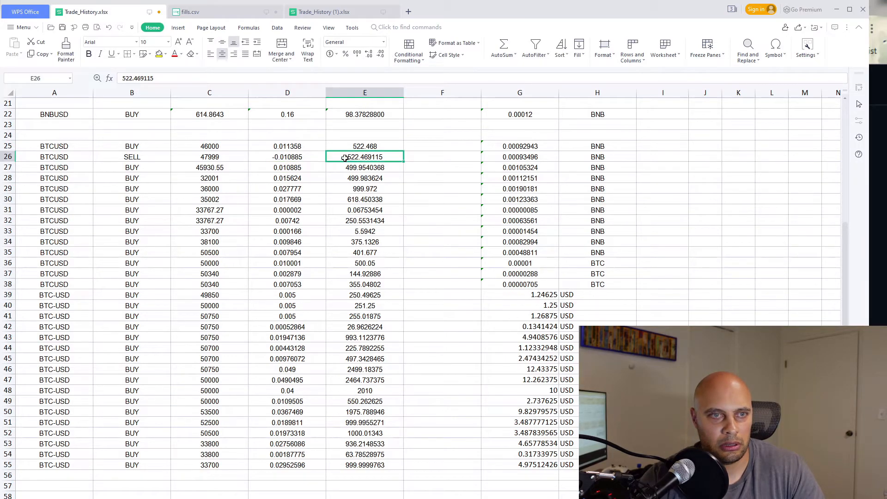
double_click(347, 157)
text(-)
key(Return)
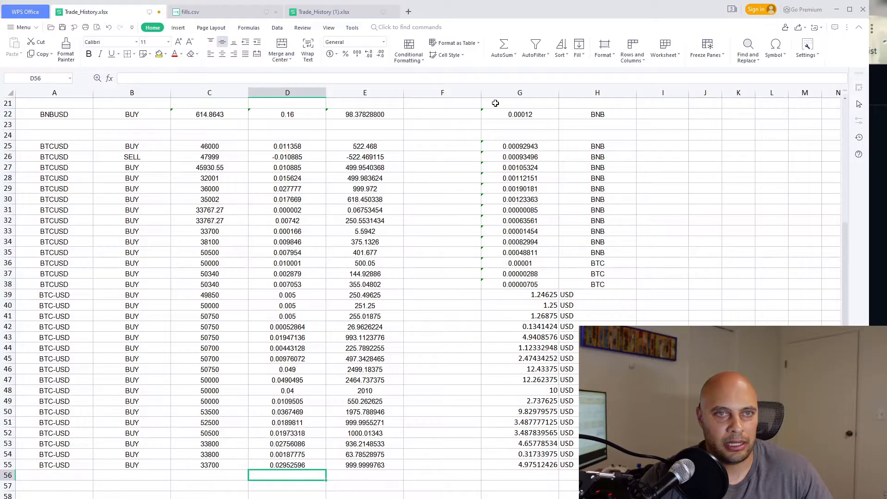
Sum the BTC amounts D25:D55 in D56 and the BTC totals E25:E55 in E56 with AutoSum
click(503, 49)
click(511, 47)
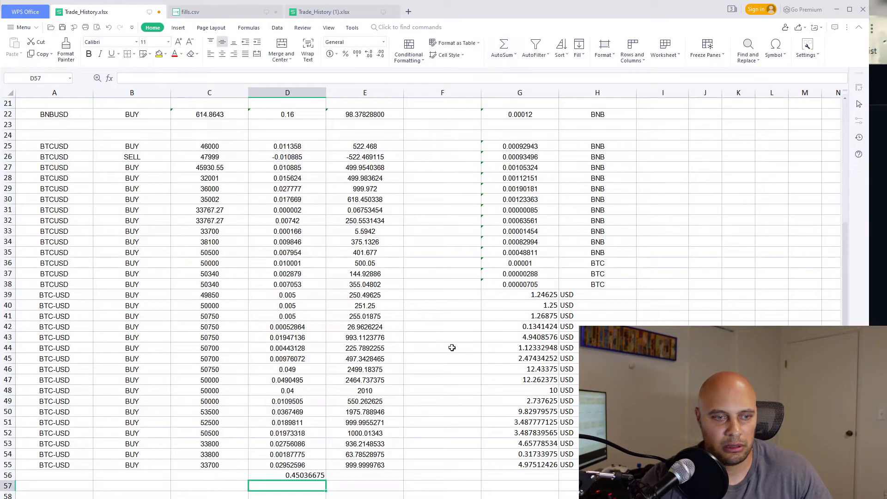
click(376, 475)
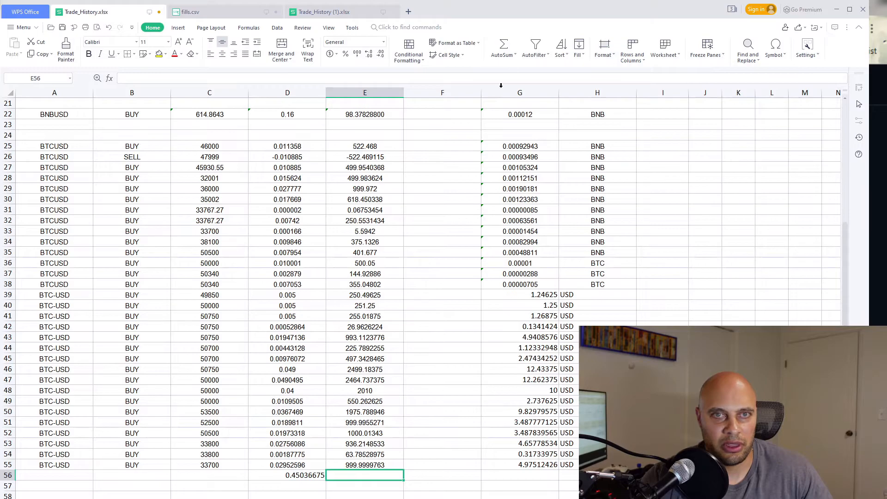
click(503, 48)
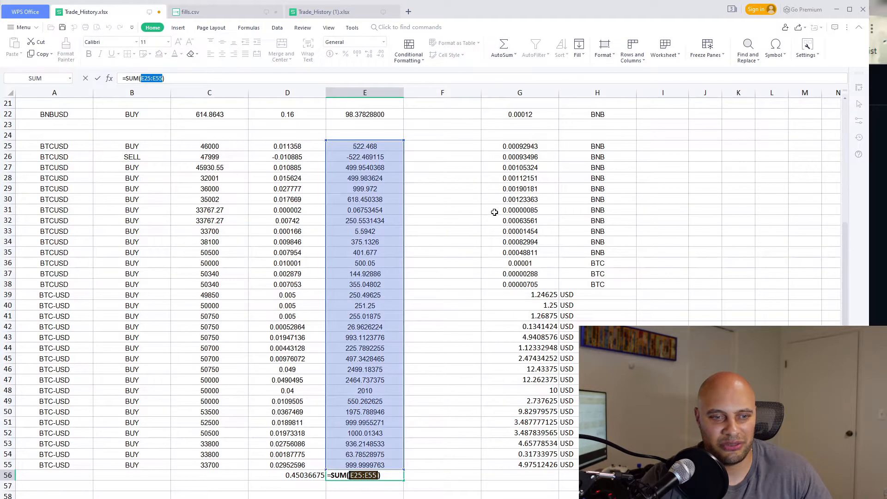
key(Return)
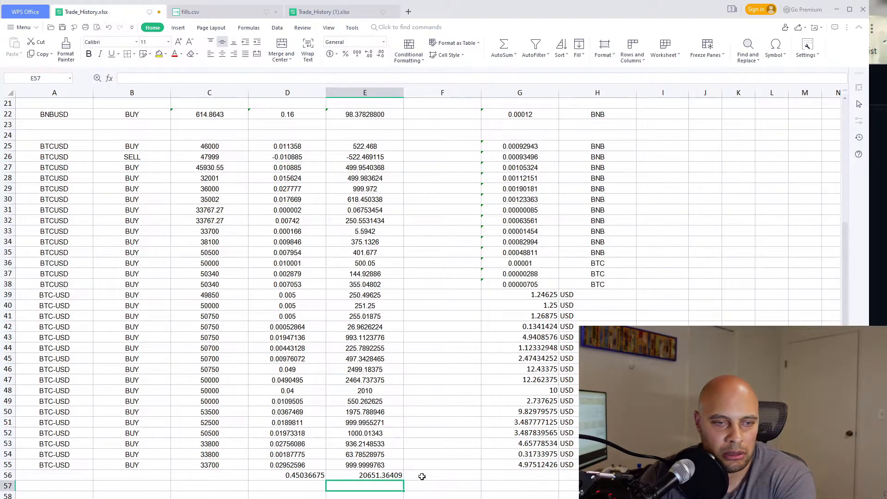
Calculate the average BTC cost in F56 by dividing the total in E56 by the amount in D56
click(442, 475)
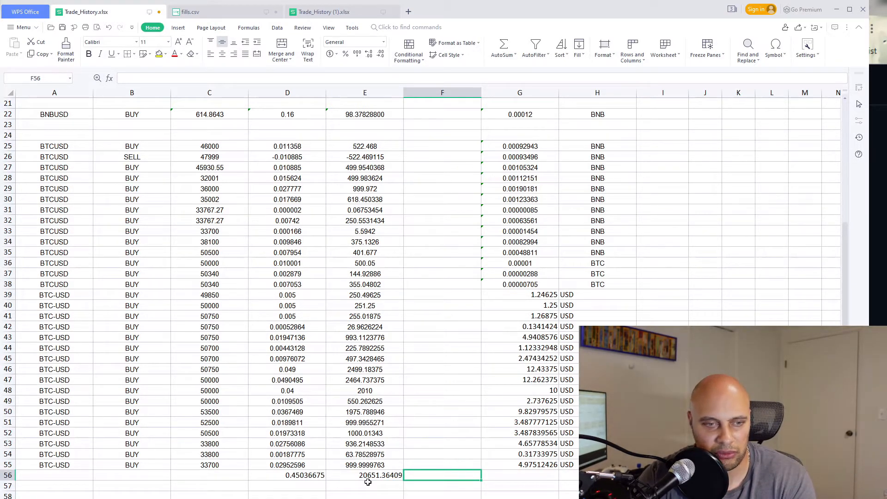
text(=)
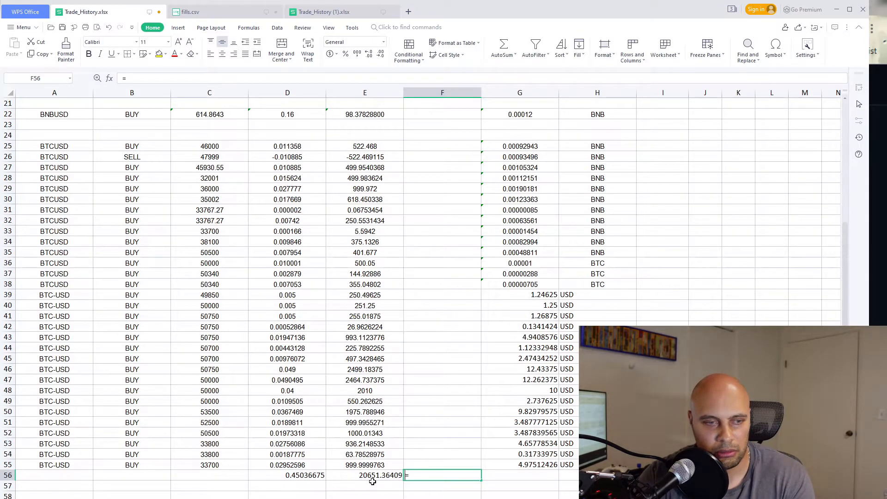
click(363, 475)
text(/)
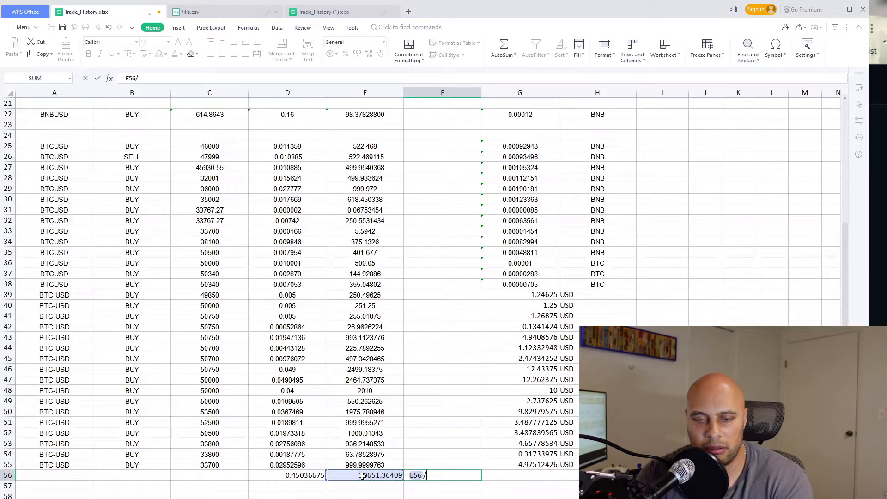
click(303, 477)
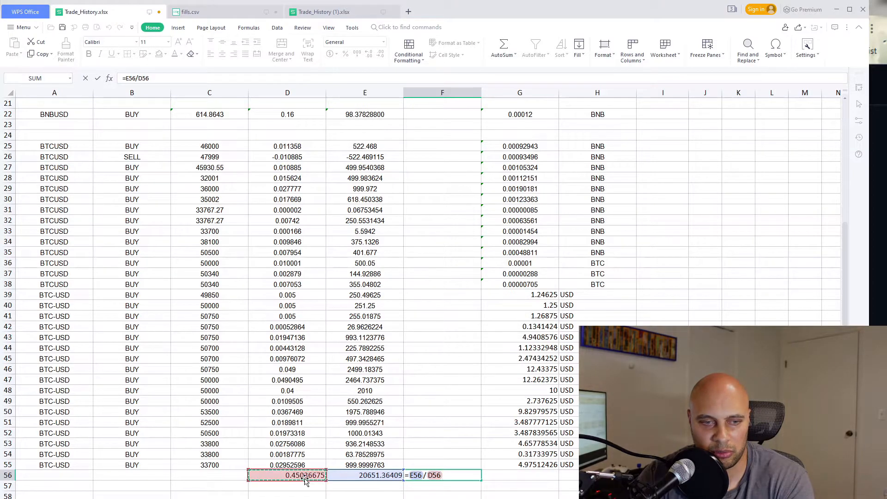
key(Return)
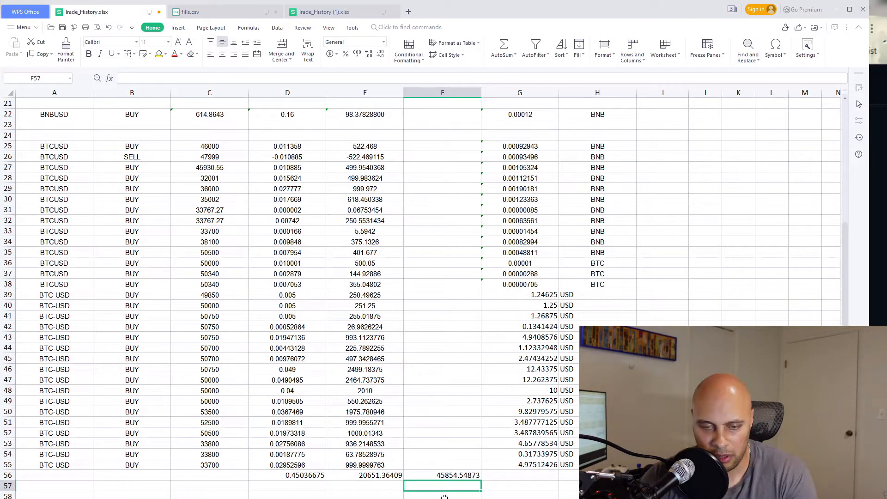
Calculate the current BTC value in E57 by multiplying the amount in D56 by the market price of about 48154
click(364, 486)
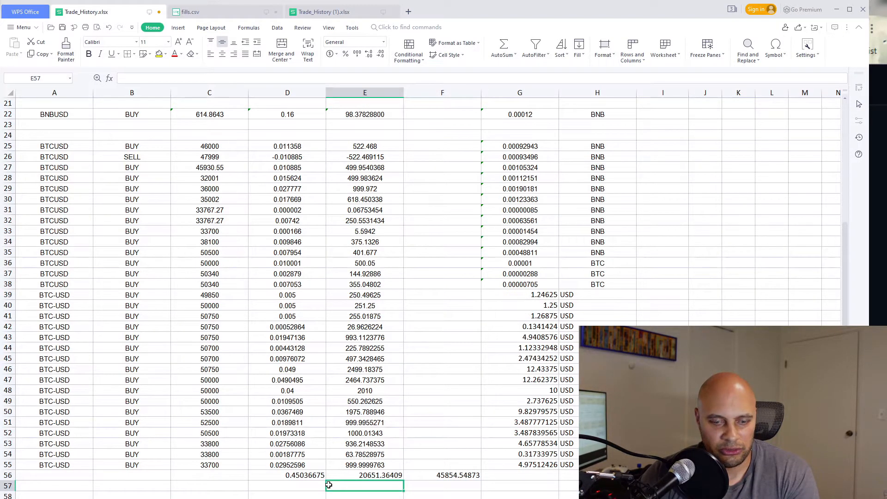
text(=)
click(305, 476)
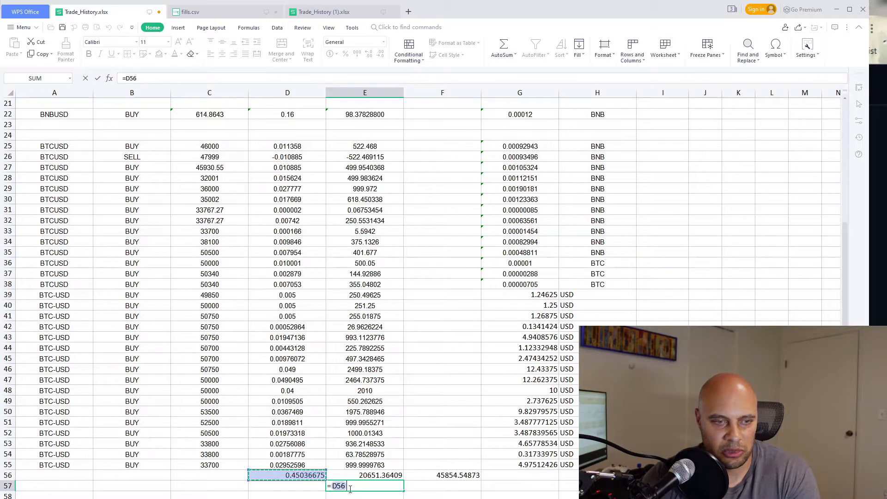
text(*)
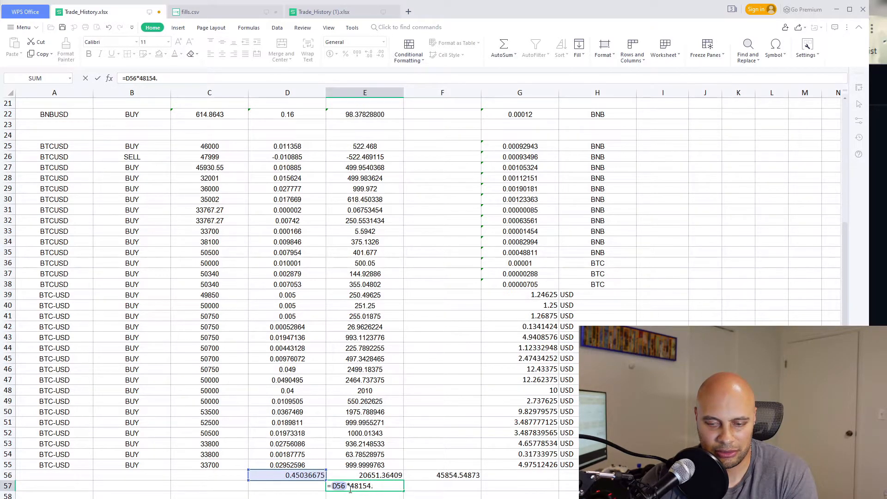
key(Return)
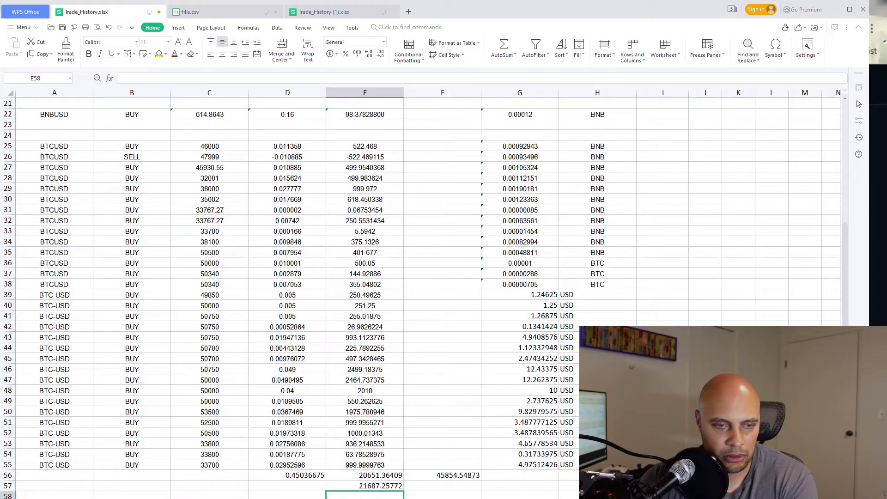
Calculate the BTC profit in E58 by subtracting the cost in E56 from the current value in E57
text(=E57-)
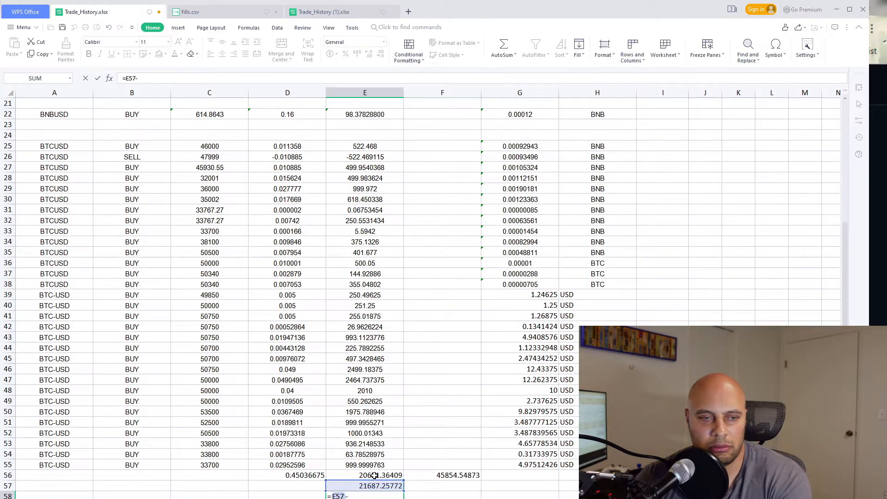
click(375, 475)
key(Return)
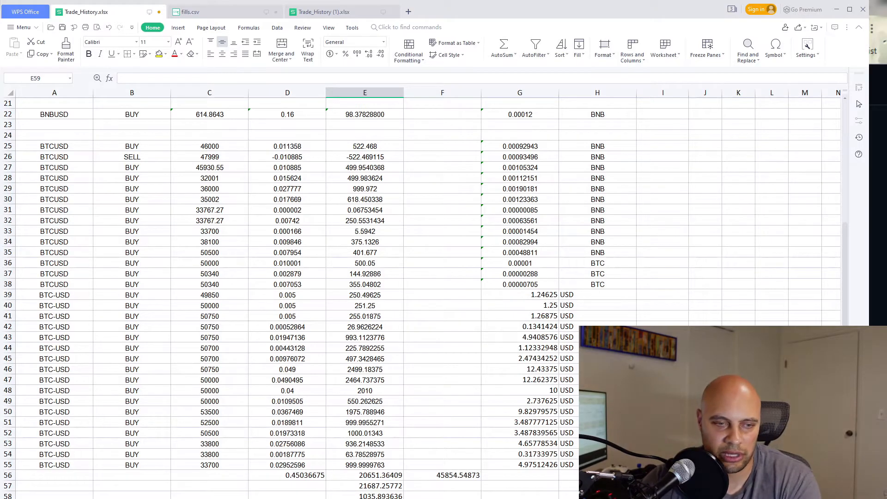
click(385, 494)
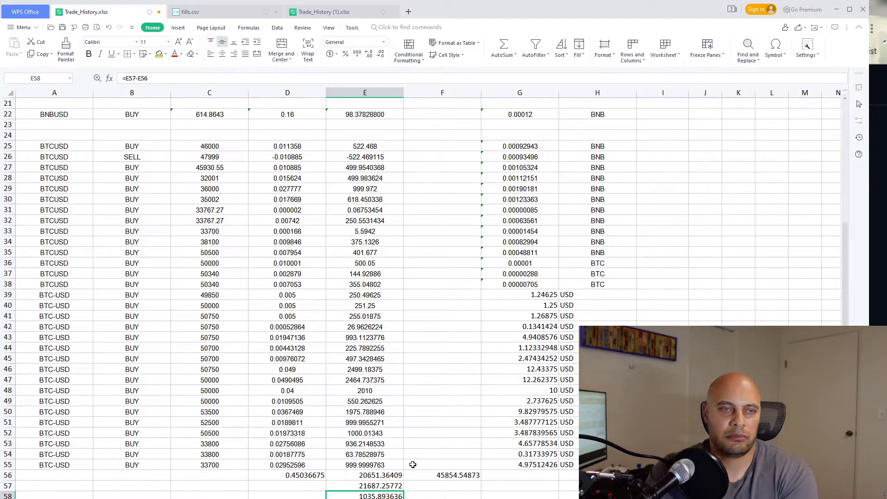
Review the ADA, BNB, BTC and ETH trade groups and the calculations below them
scroll(455, 430, down, 2)
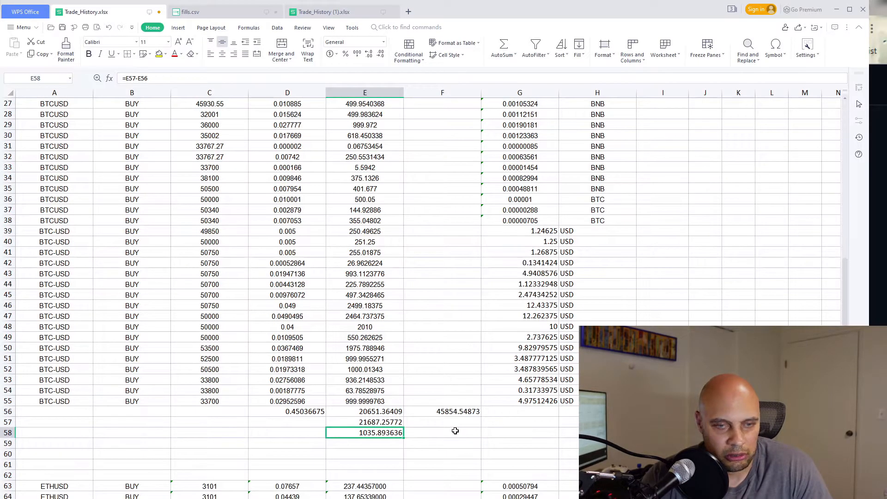
scroll(455, 430, down, 1)
scroll(404, 430, down, 2)
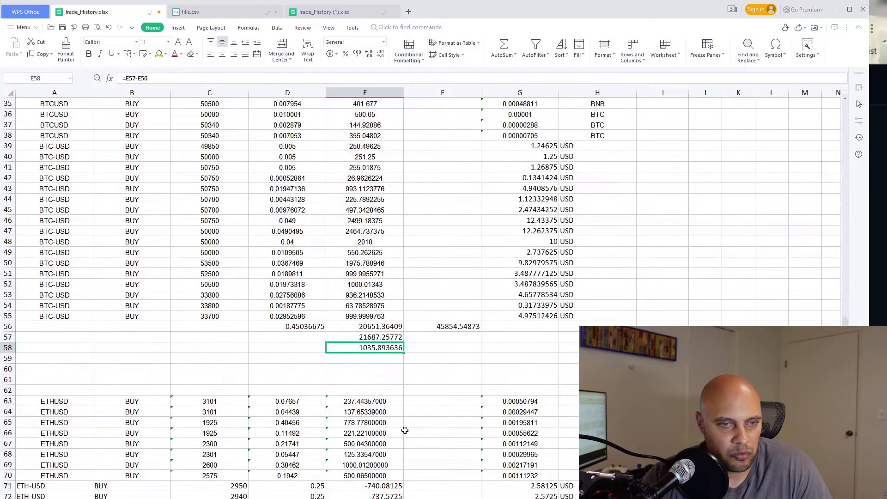
scroll(405, 430, up, 1)
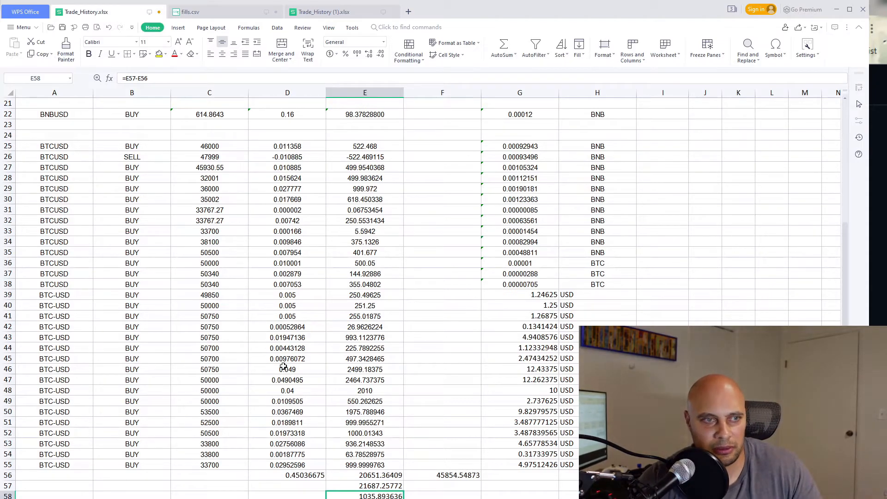
scroll(99, 231, up, 7)
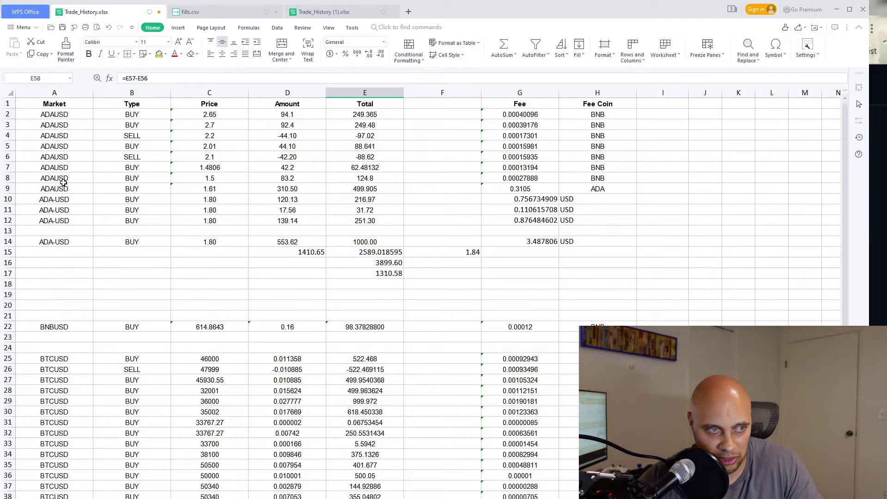
scroll(84, 277, down, 3)
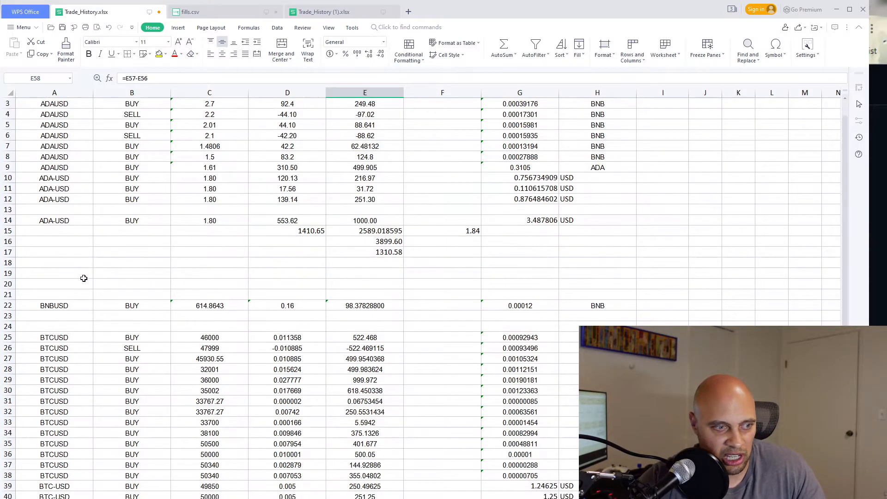
scroll(84, 277, down, 4)
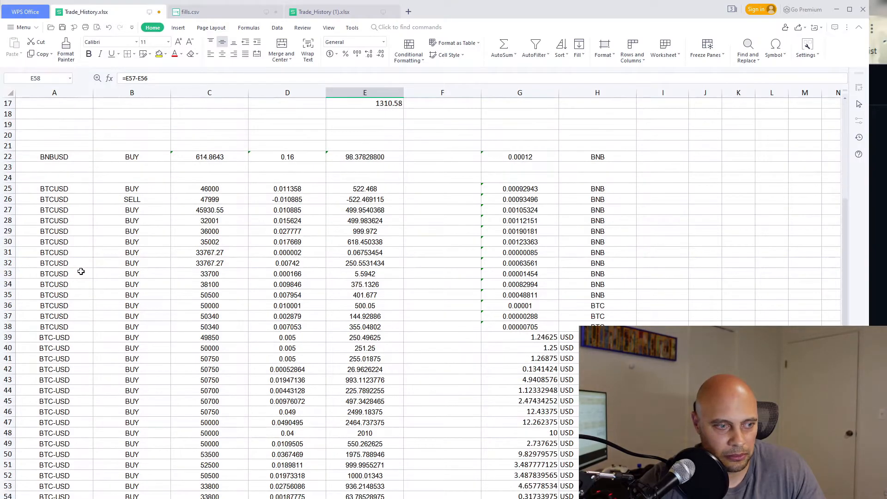
scroll(81, 271, down, 5)
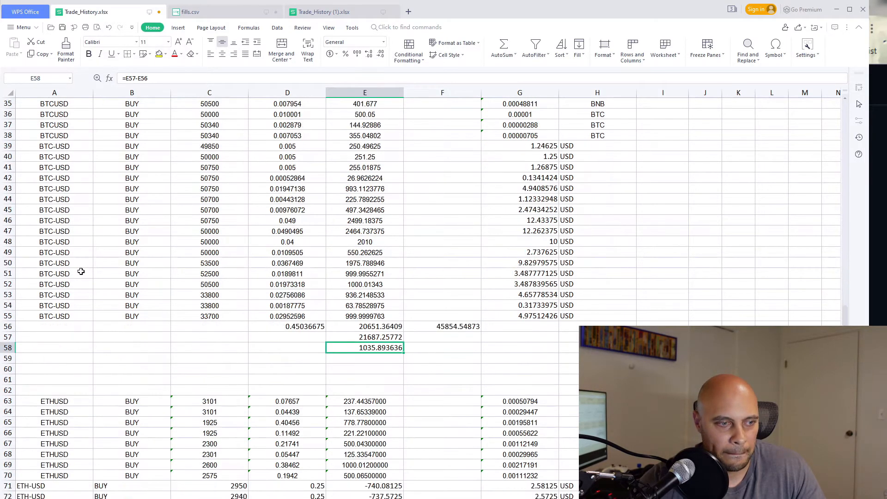
scroll(141, 370, up, 5)
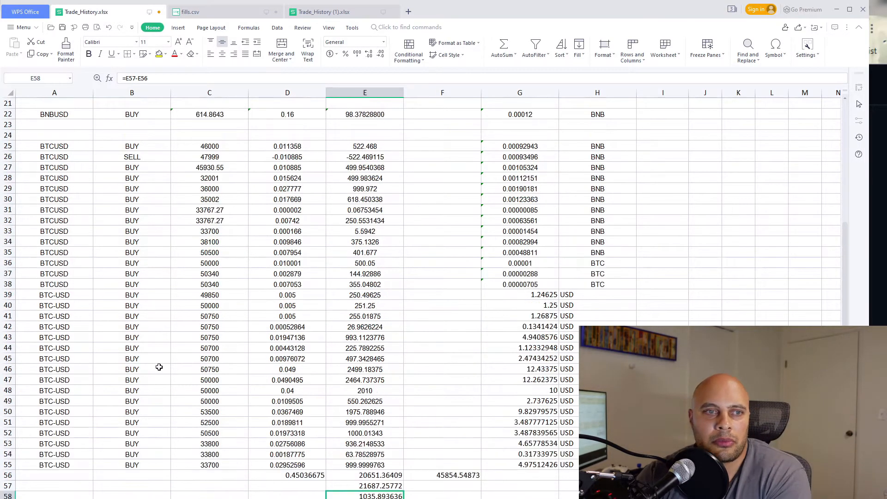
Inspect the range summed by the BTC amount formula in D56, and check it against the Amount column heading
click(293, 476)
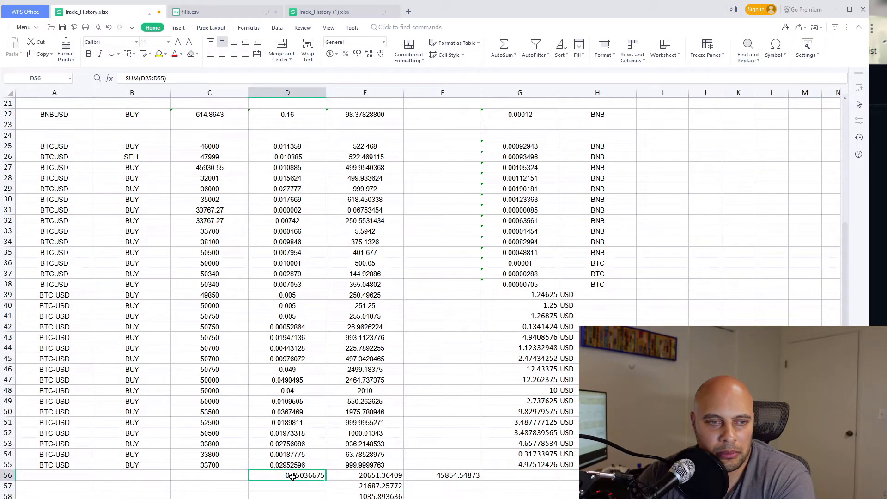
double_click(293, 476)
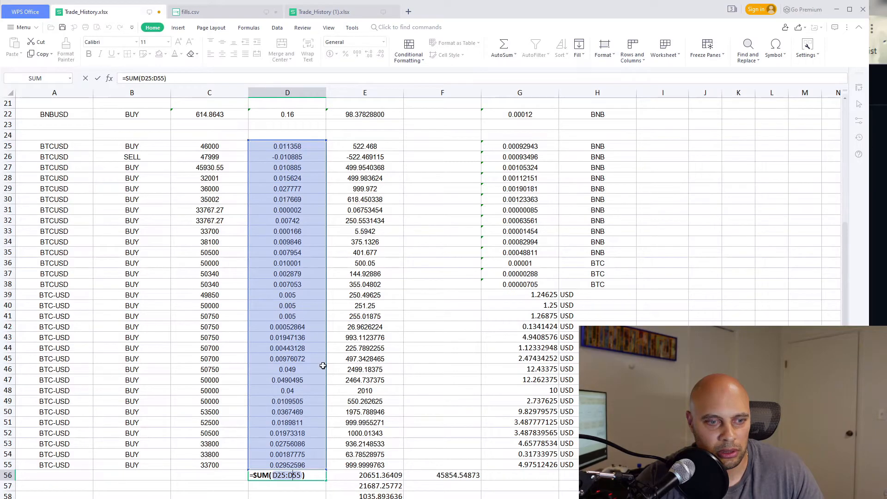
scroll(307, 383, up, 3)
scroll(294, 207, up, 3)
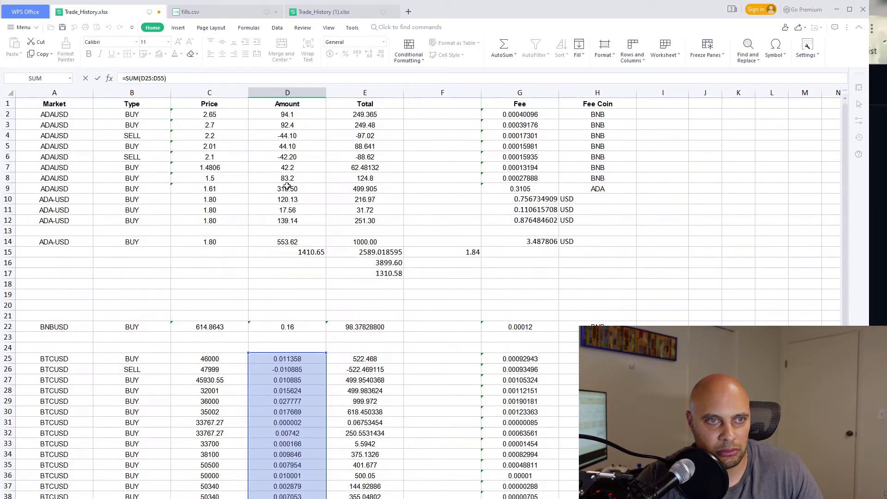
click(302, 102)
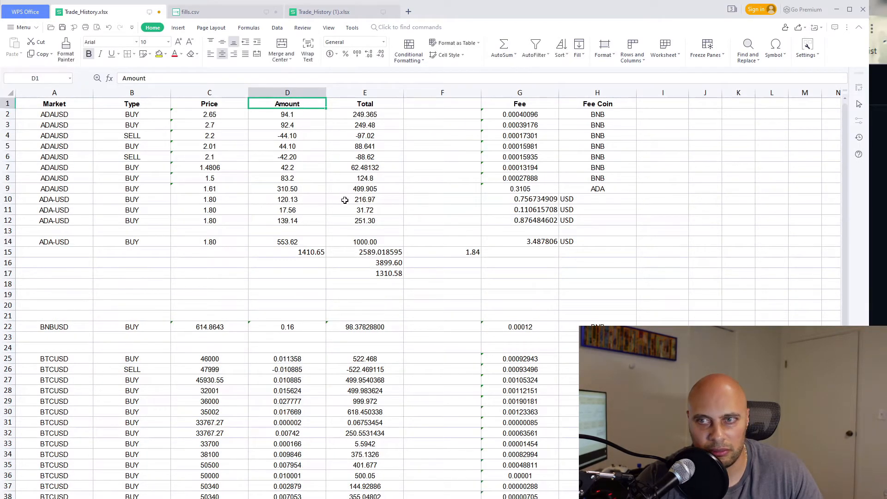
Examine the ADA total cost, total amount and average cost formulas in E15, D15 and F15
scroll(341, 214, up, 2)
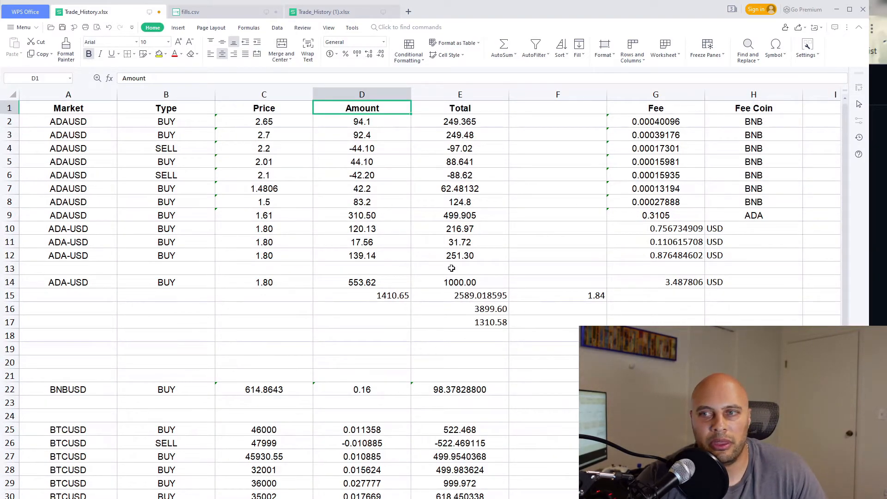
double_click(443, 295)
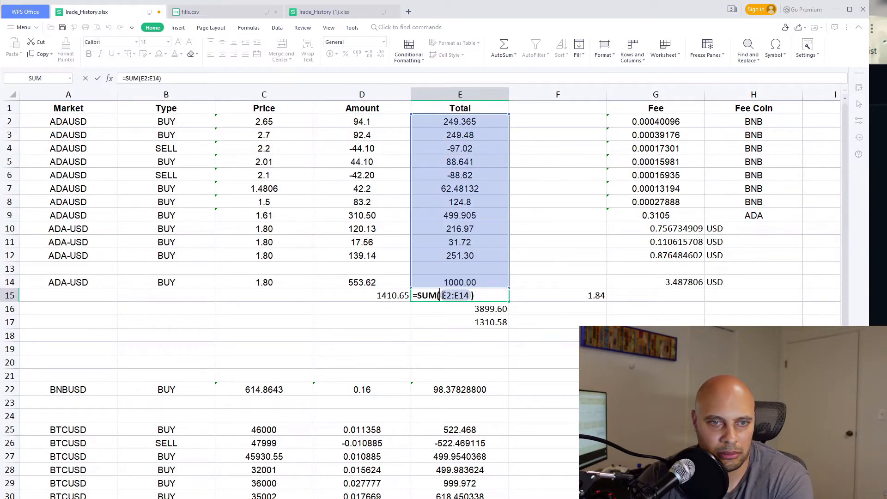
key(Return)
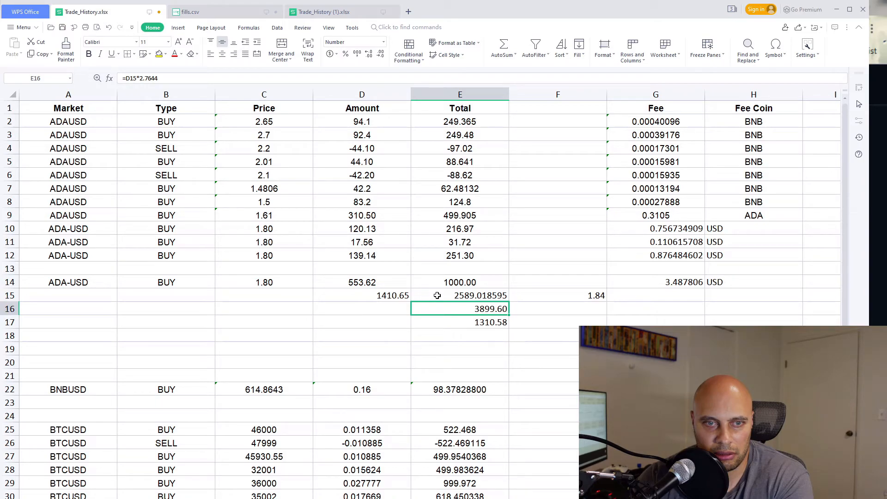
click(403, 295)
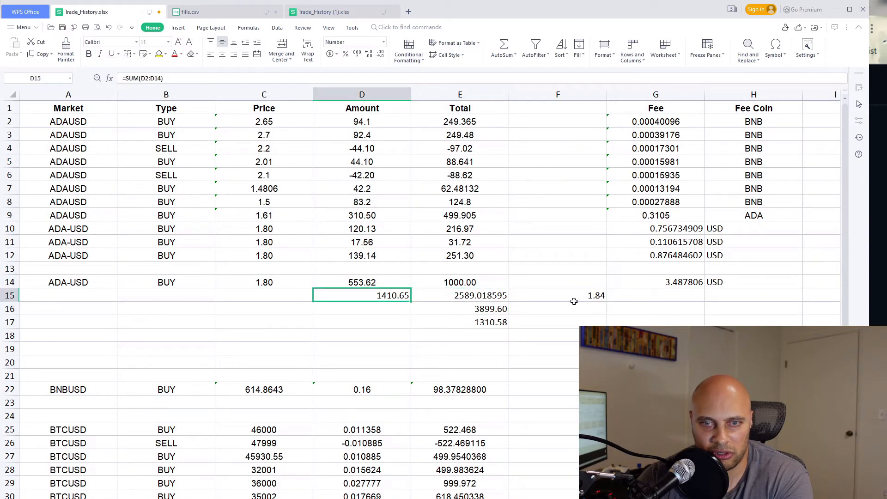
click(596, 296)
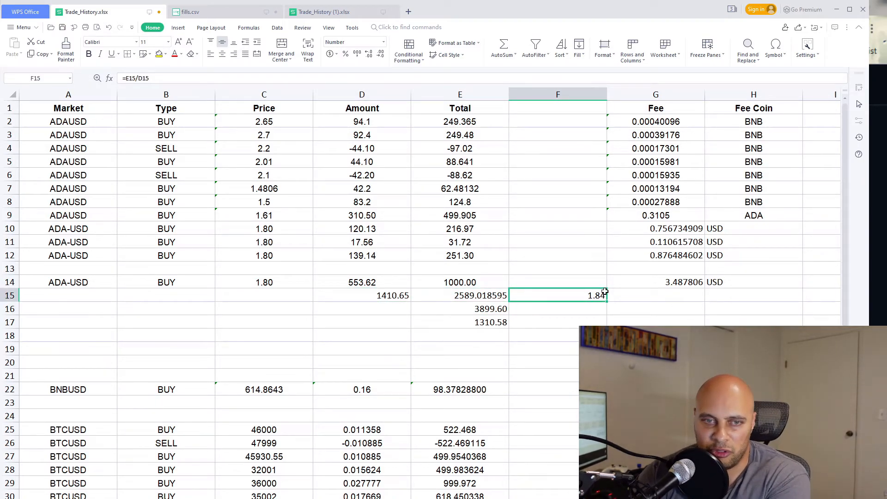
Inspect the ADA current value formula in E16, checking the amount in D15 and the price multiplier it uses
click(445, 307)
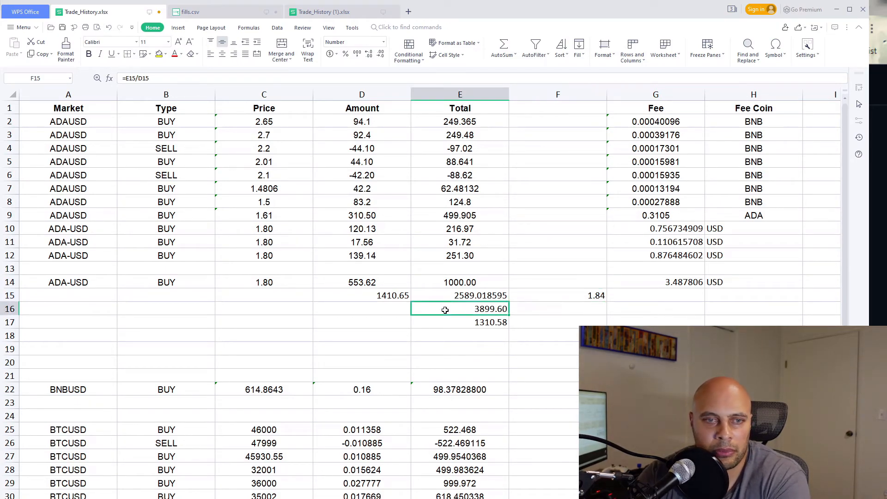
click(395, 298)
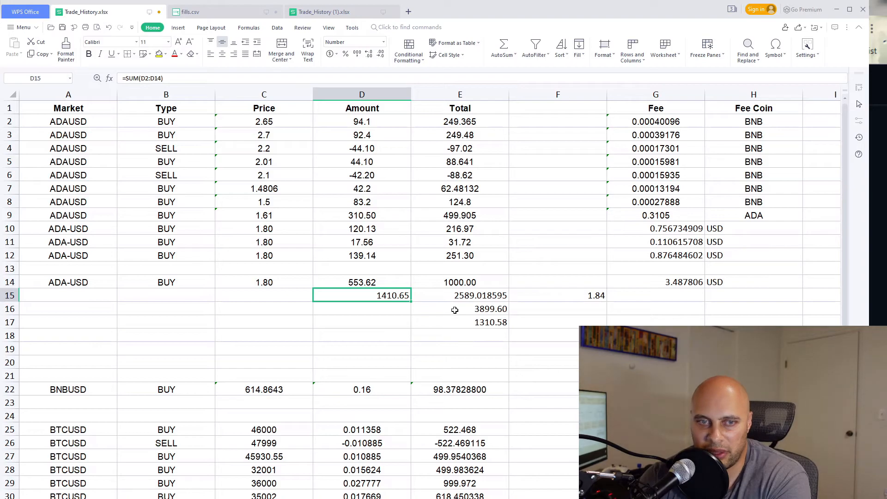
double_click(454, 310)
drag(469, 308, 442, 309)
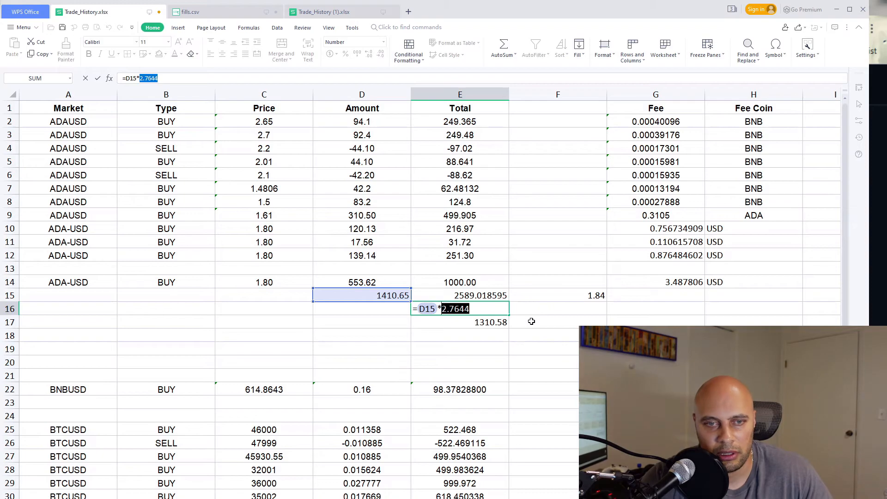
key(Return)
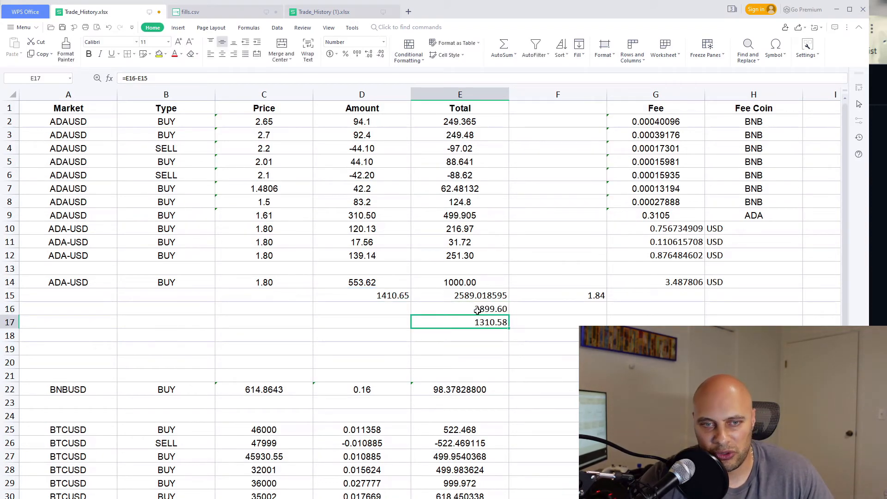